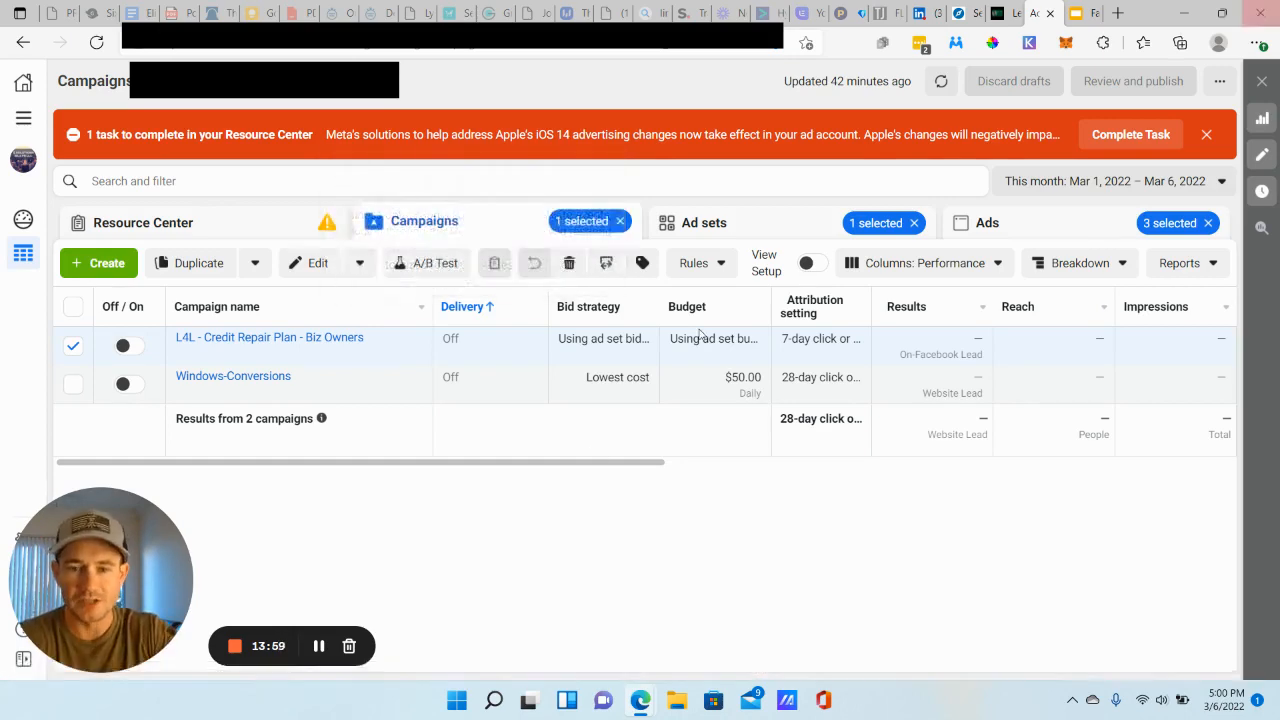
Open the ad set "3 layer biz owner w/credit interests" from the selected credit repair campaign for editing
click(1076, 10)
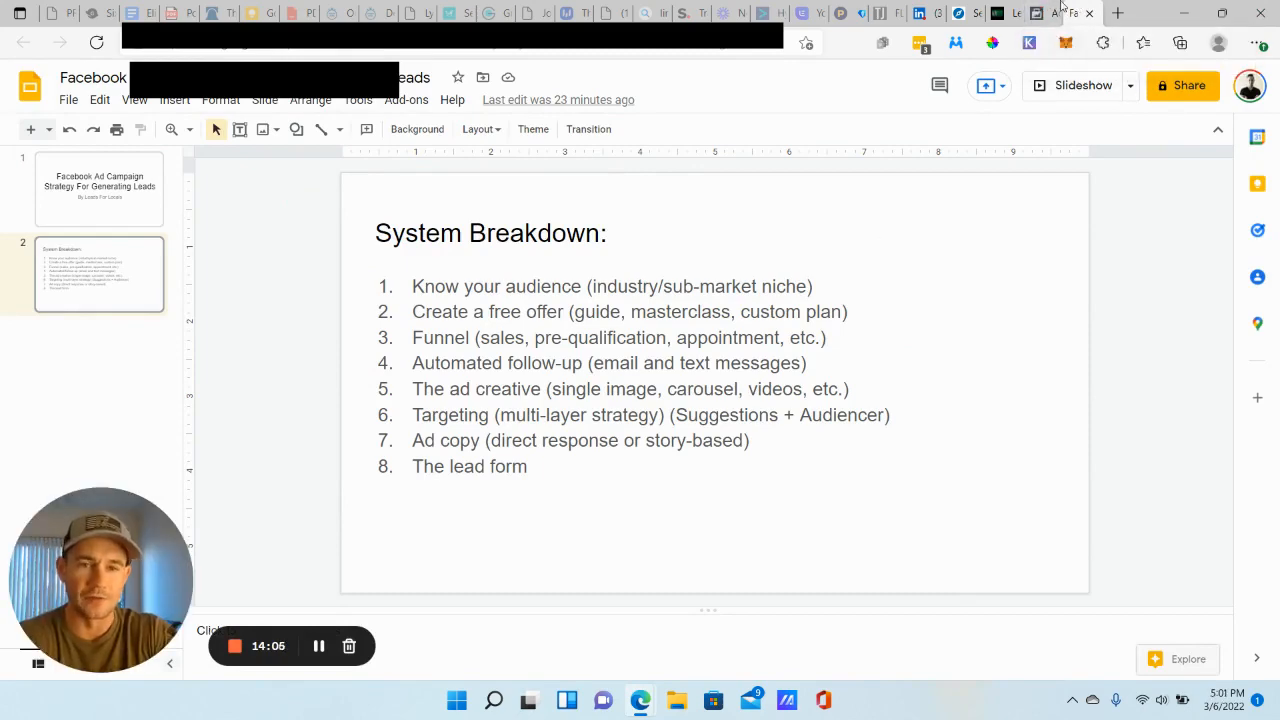
click(1045, 10)
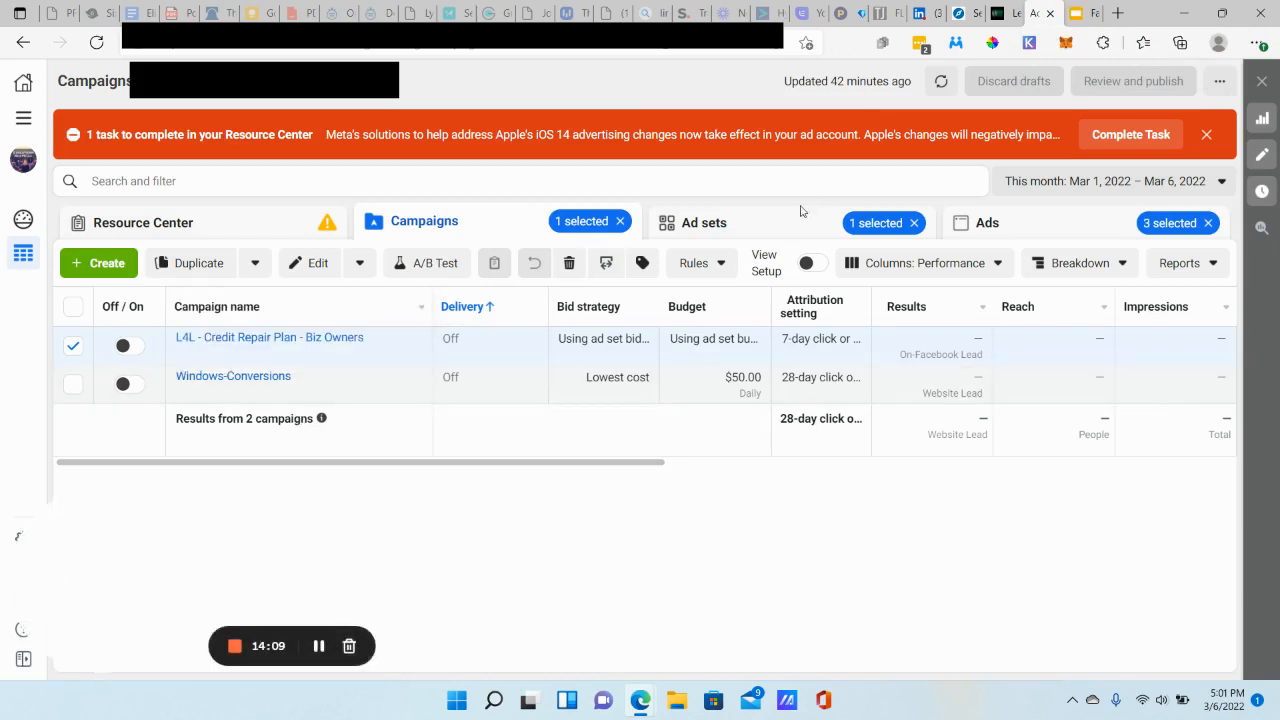
click(735, 222)
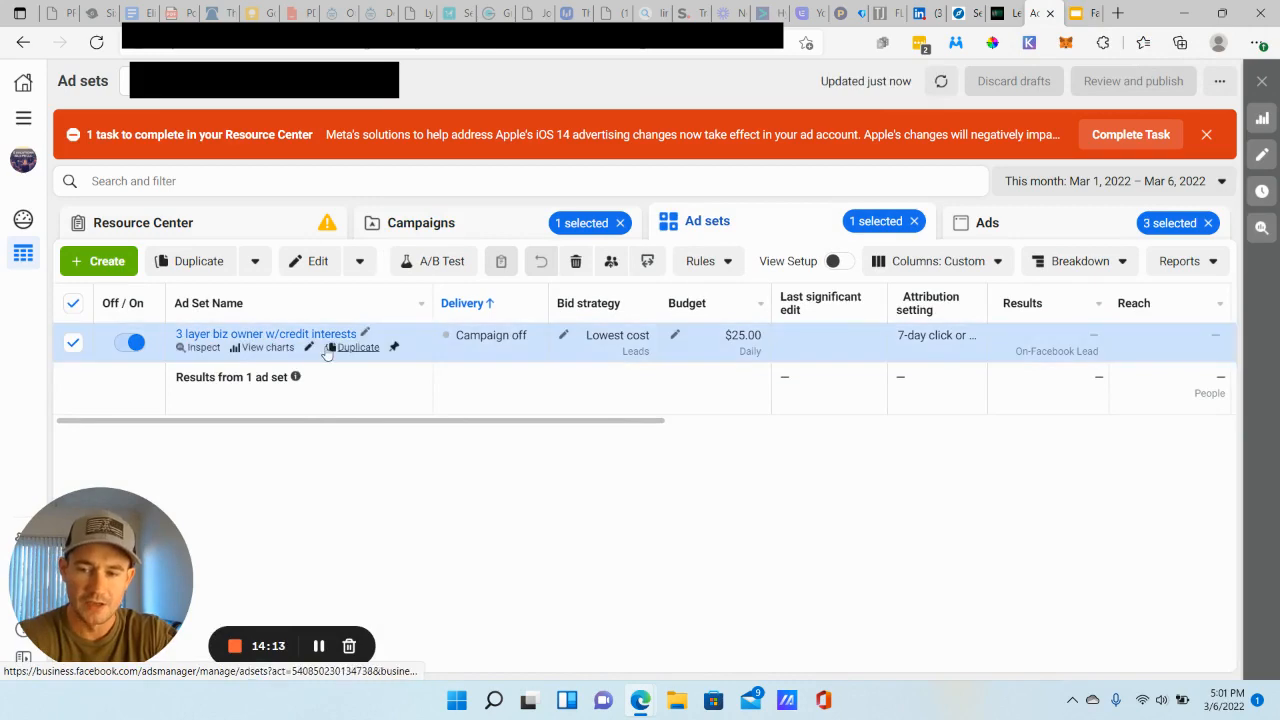
click(313, 347)
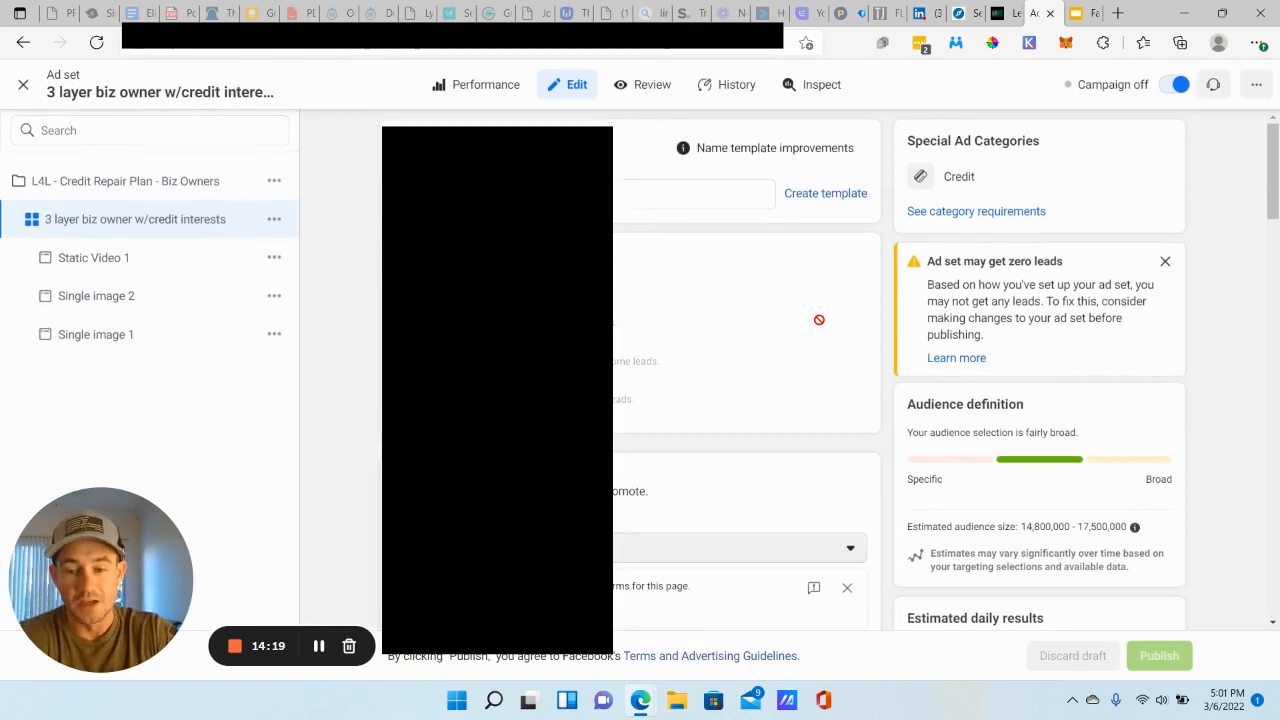
Open the ad set's detailed targeting for editing and examine its layered business and credit interest groups
scroll(819, 332, down, 10)
scroll(823, 325, down, 10)
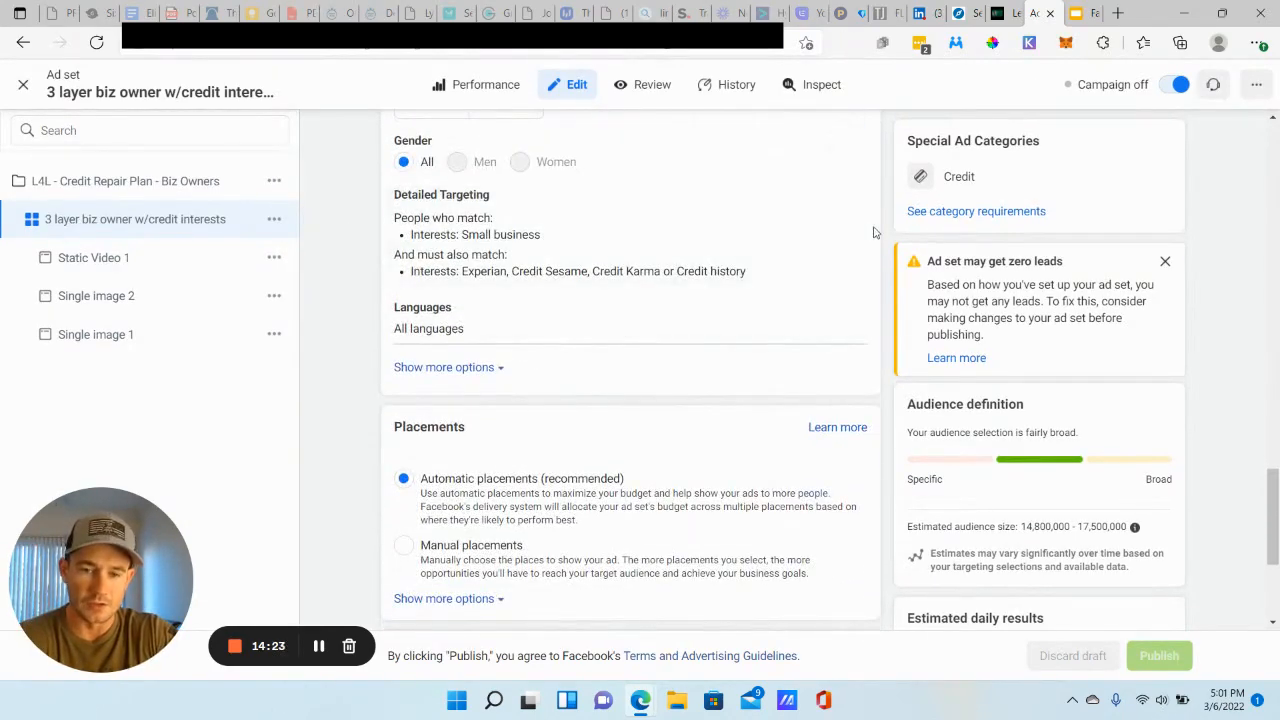
click(845, 200)
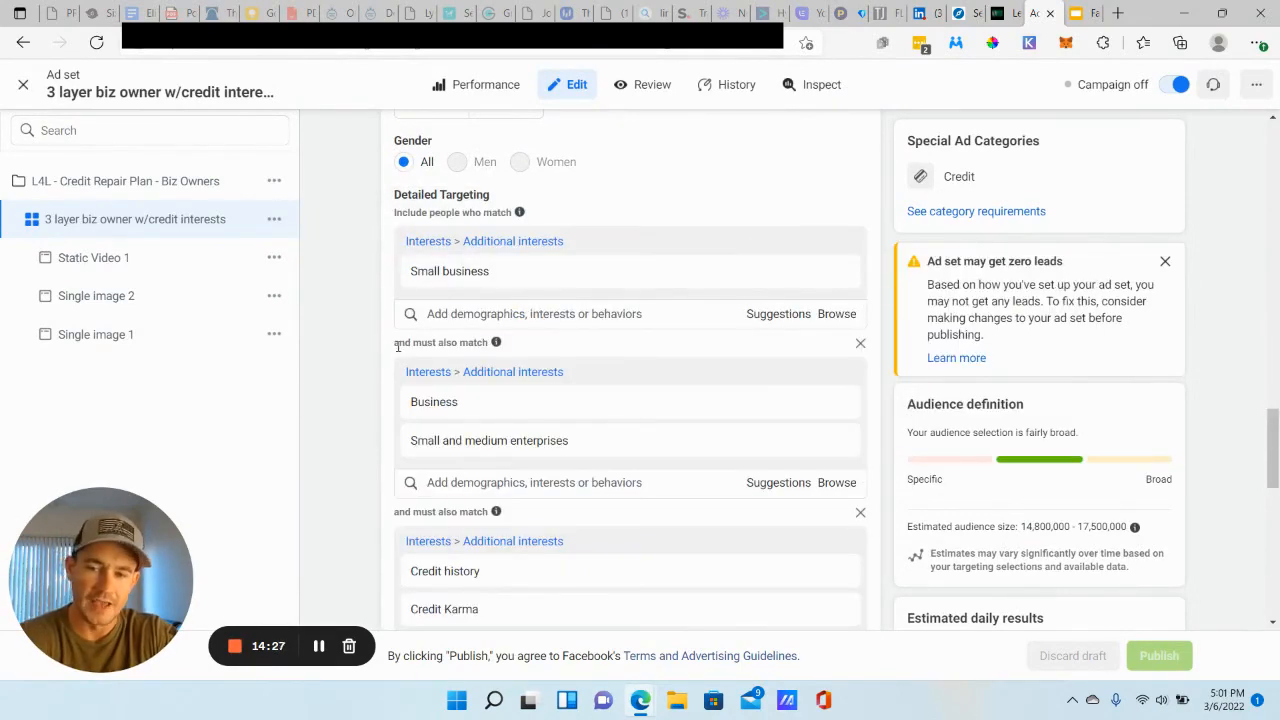
scroll(372, 387, down, 3)
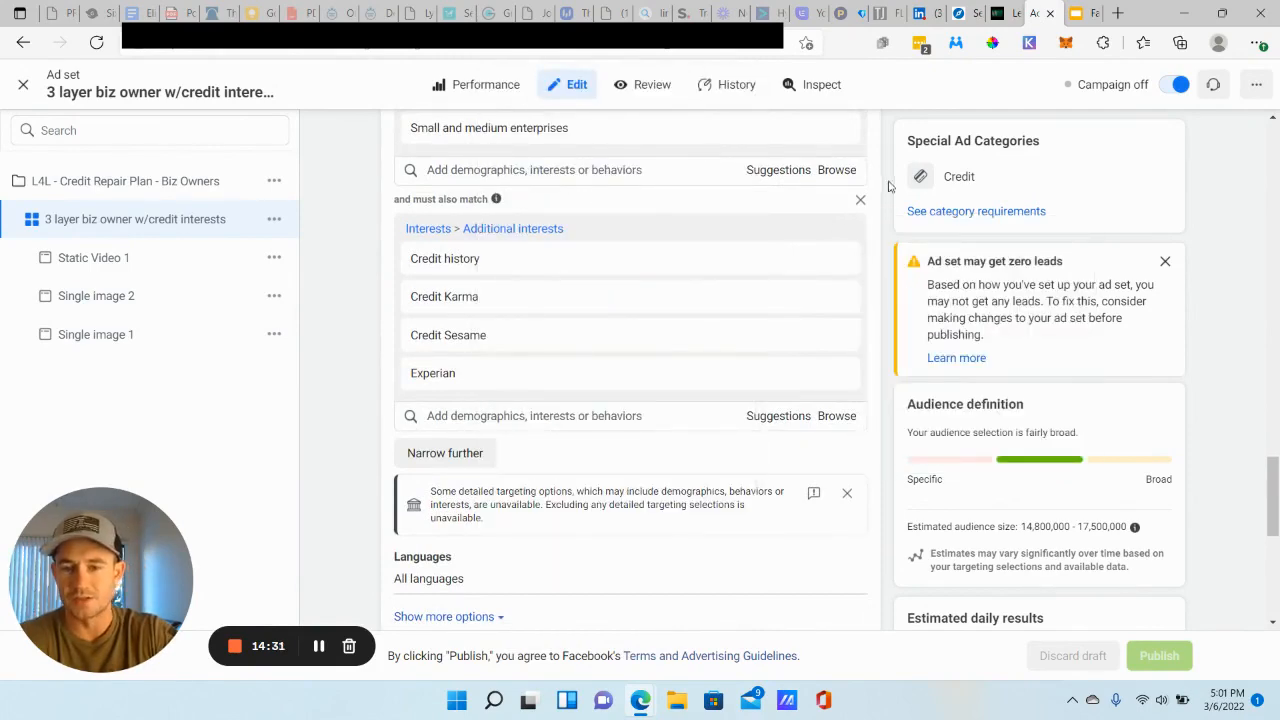
scroll(888, 195, up, 1)
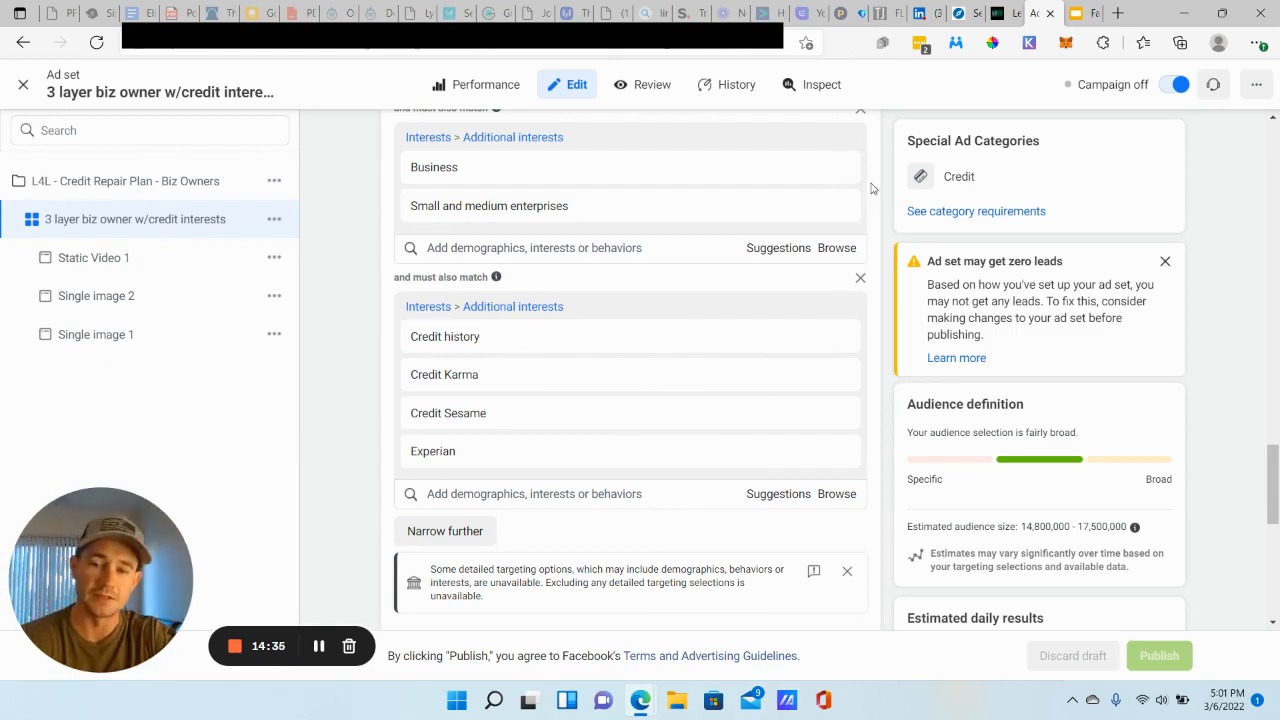
scroll(890, 203, up, 3)
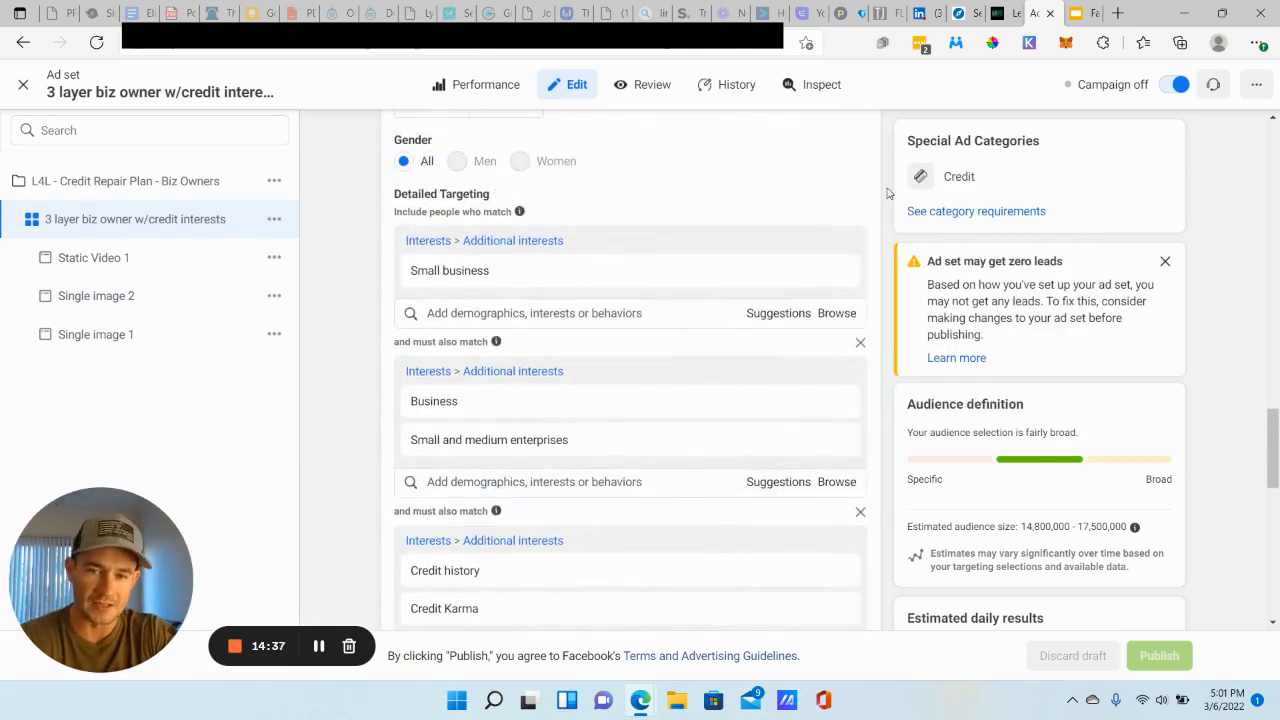
mouse_move(714, 286)
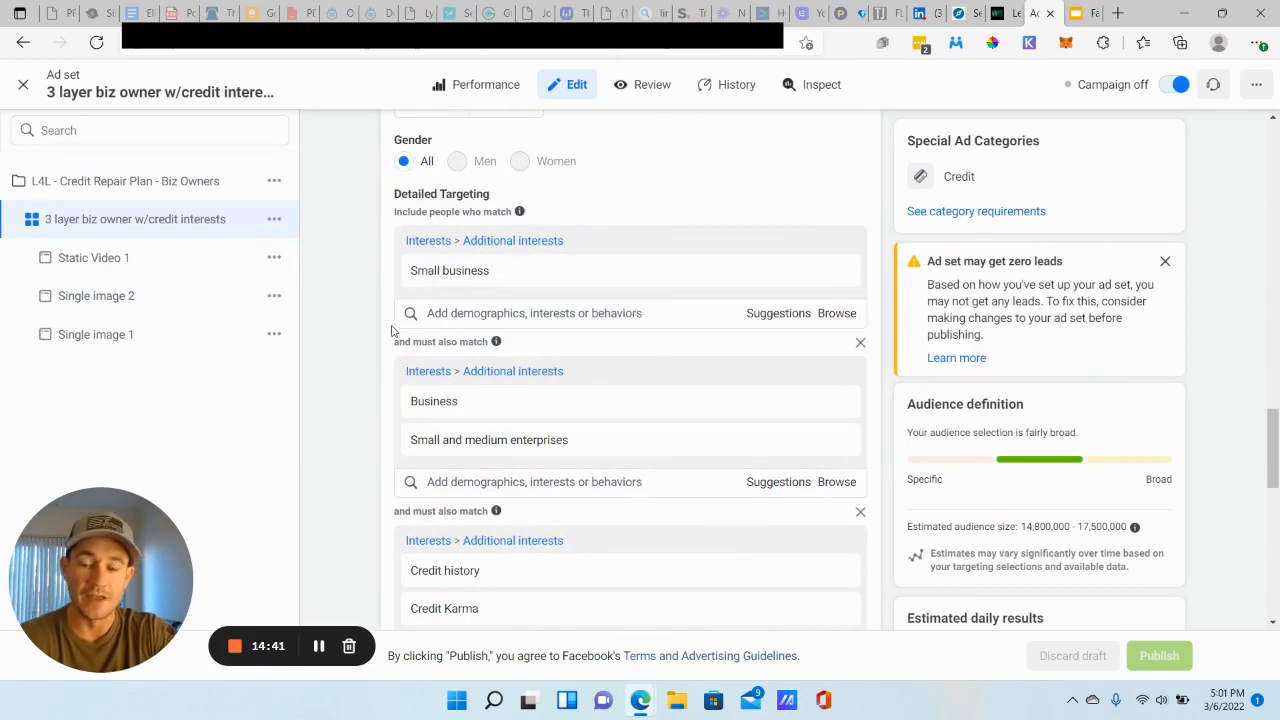
mouse_move(418, 454)
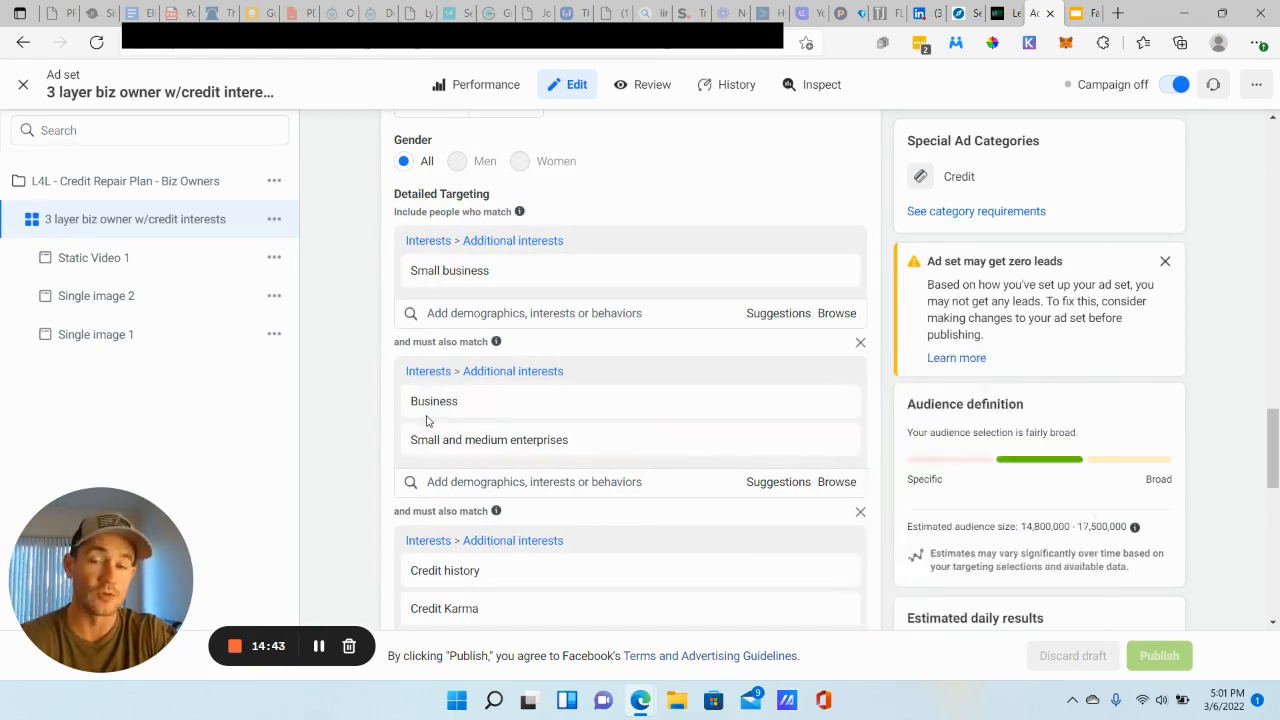
scroll(400, 440, down, 2)
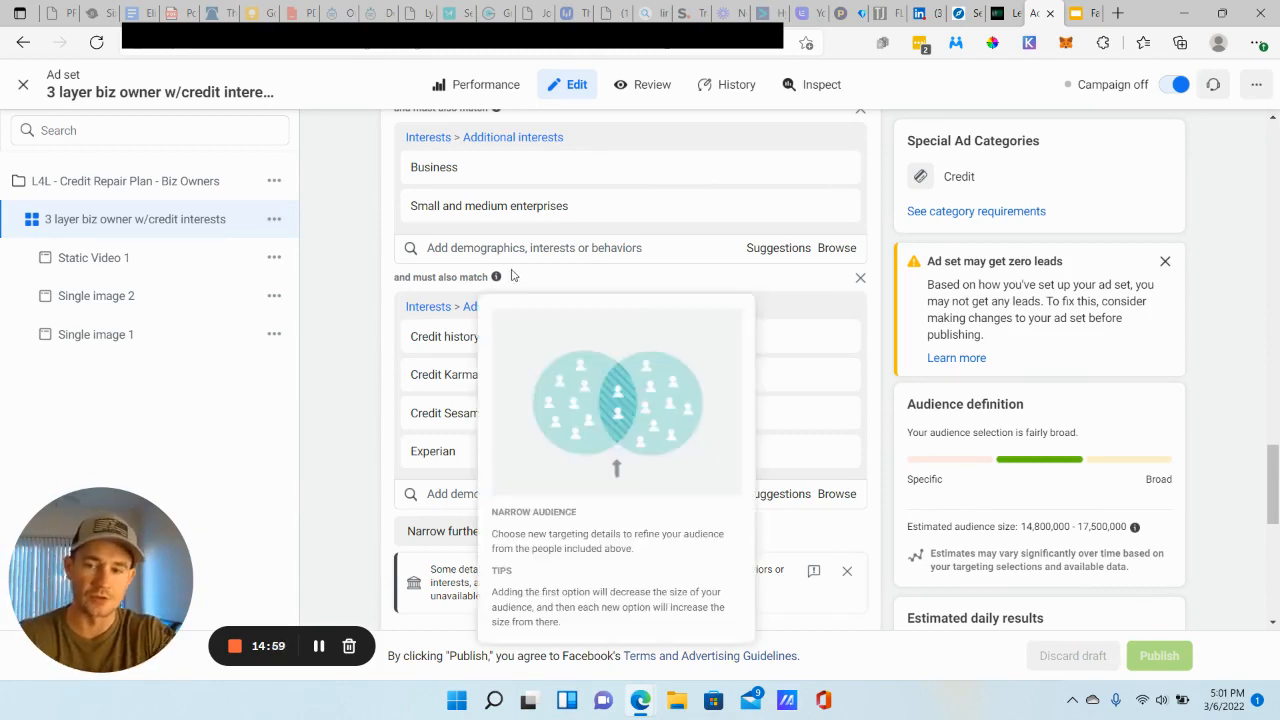
scroll(855, 188, up, 1)
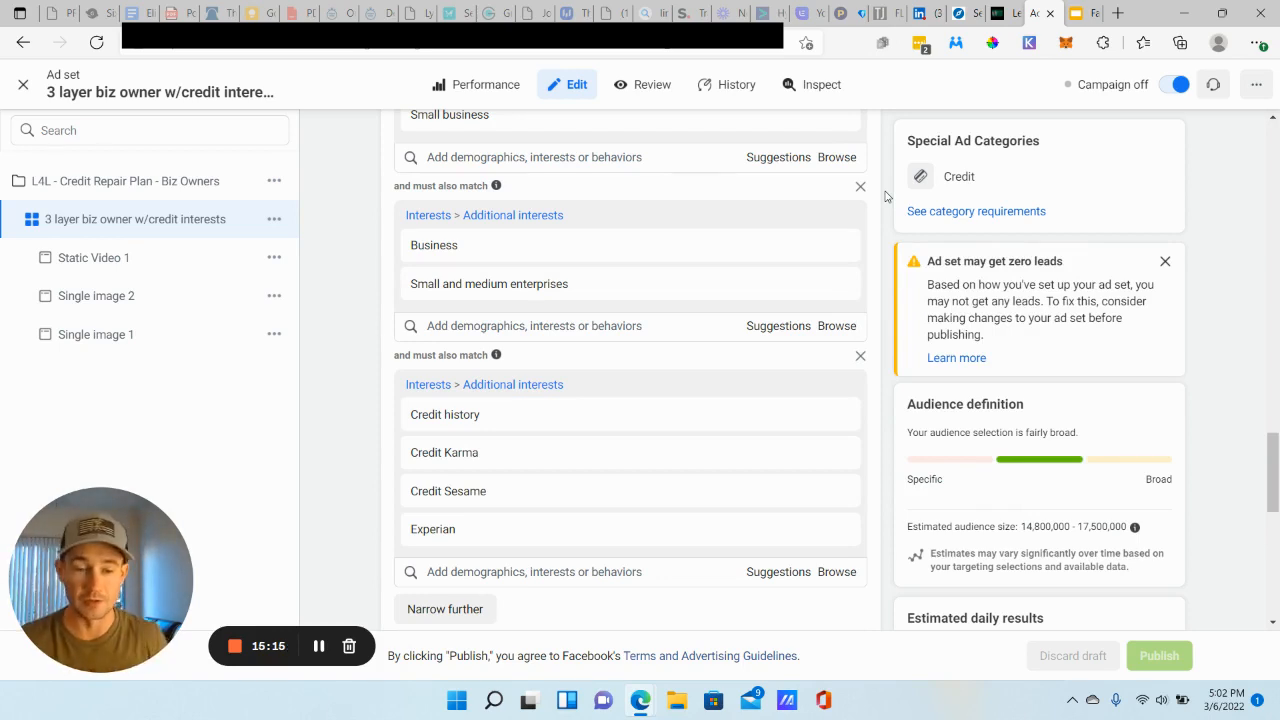
scroll(890, 218, down, 1)
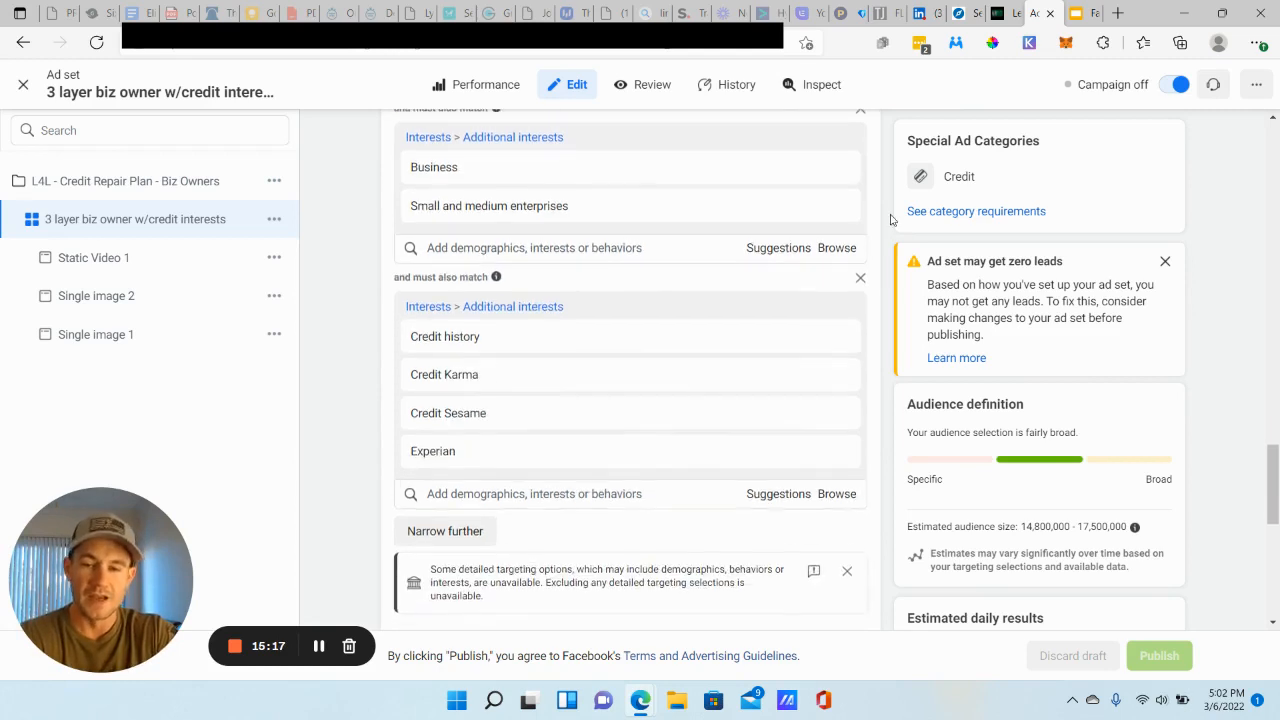
View the suggested interests for the layer containing Business and Small and medium enterprises, and close the list without adding any
click(770, 250)
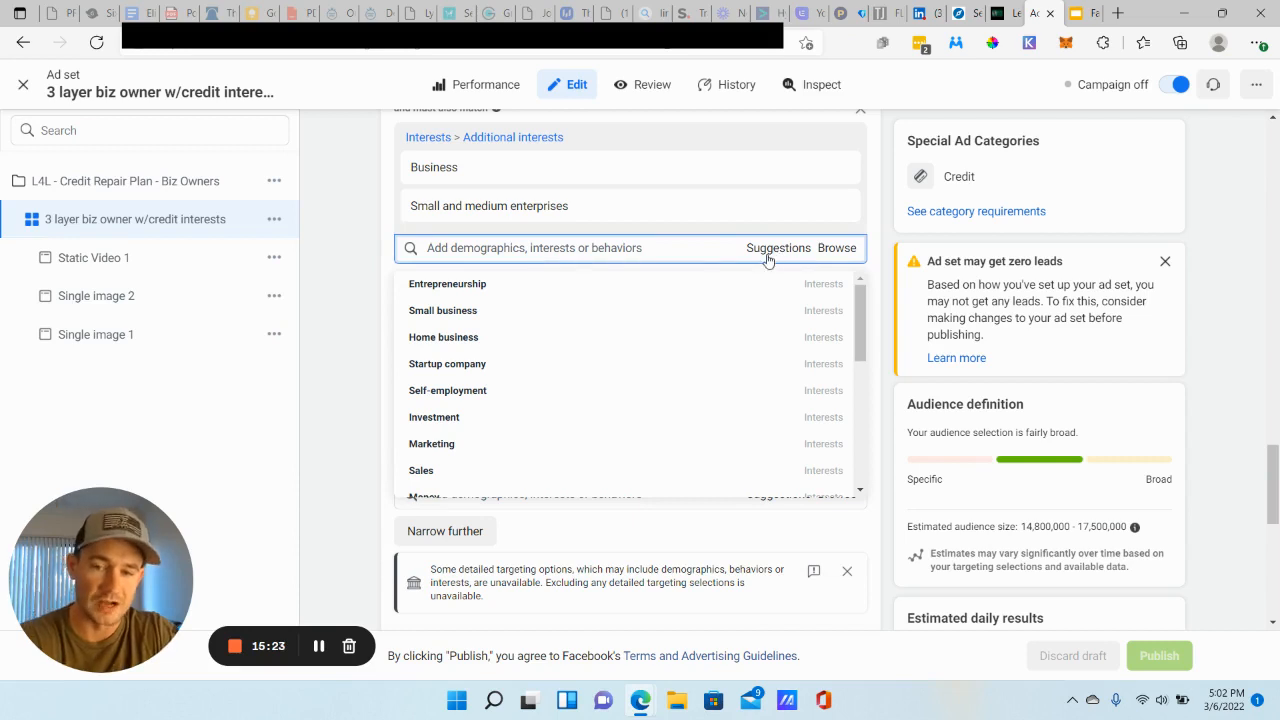
mouse_move(440, 175)
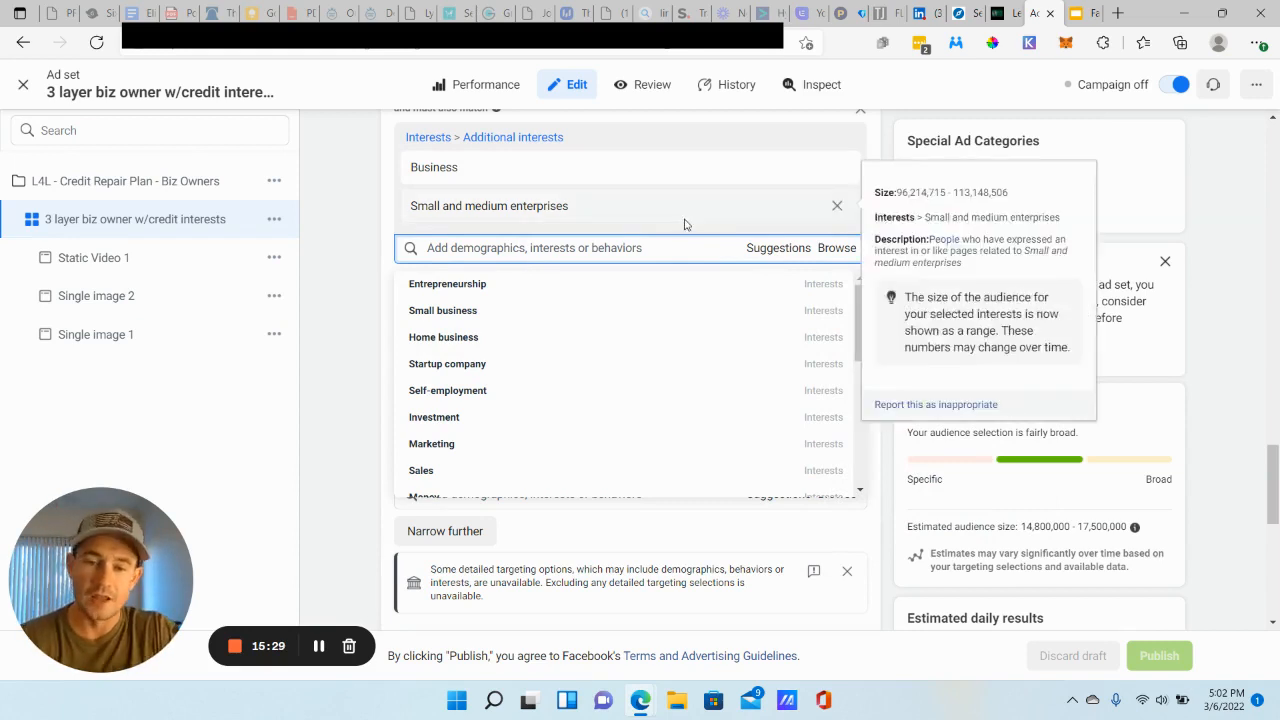
mouse_move(528, 355)
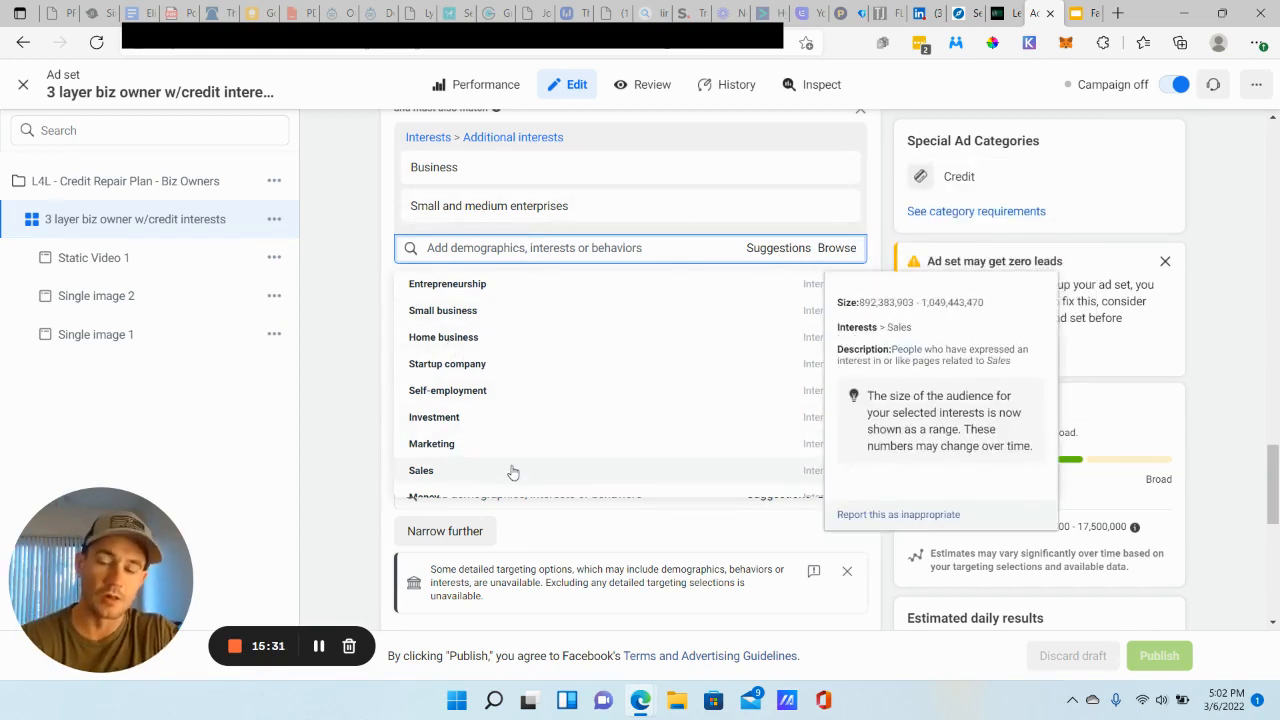
click(886, 160)
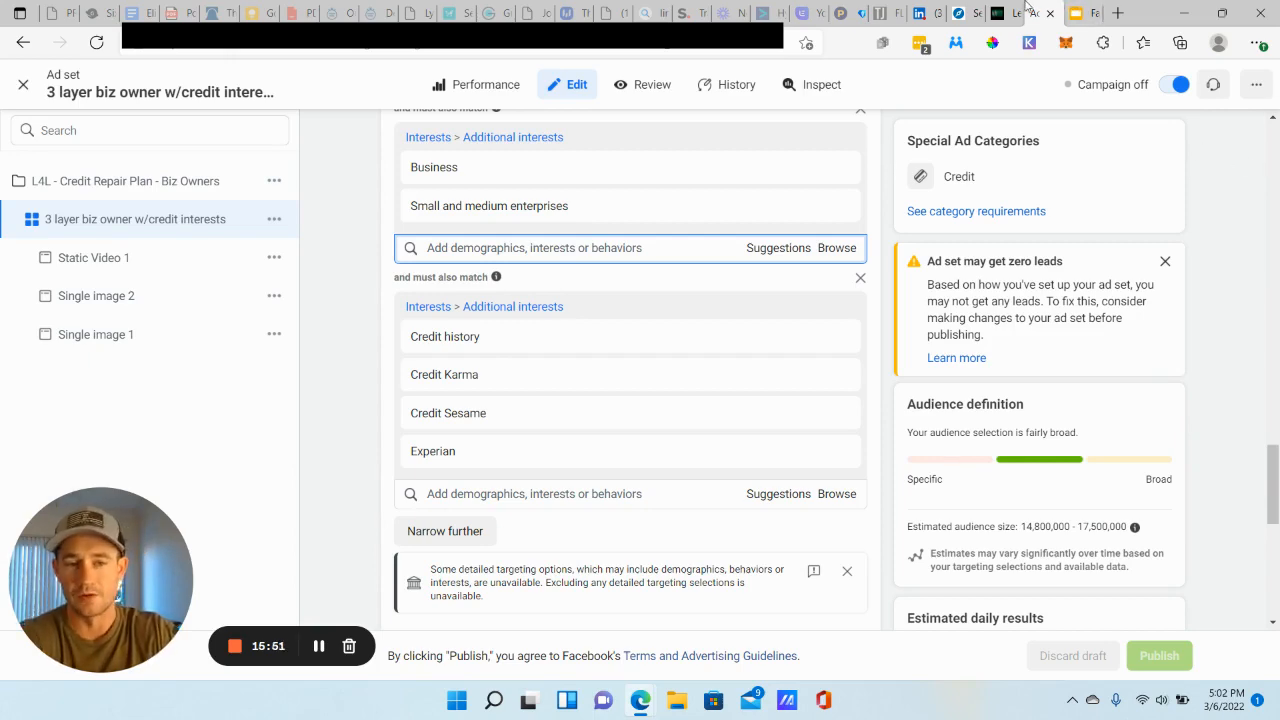
Open audiencer.io in a new browser tab and sign in to the account with the saved credentials
click(1119, 13)
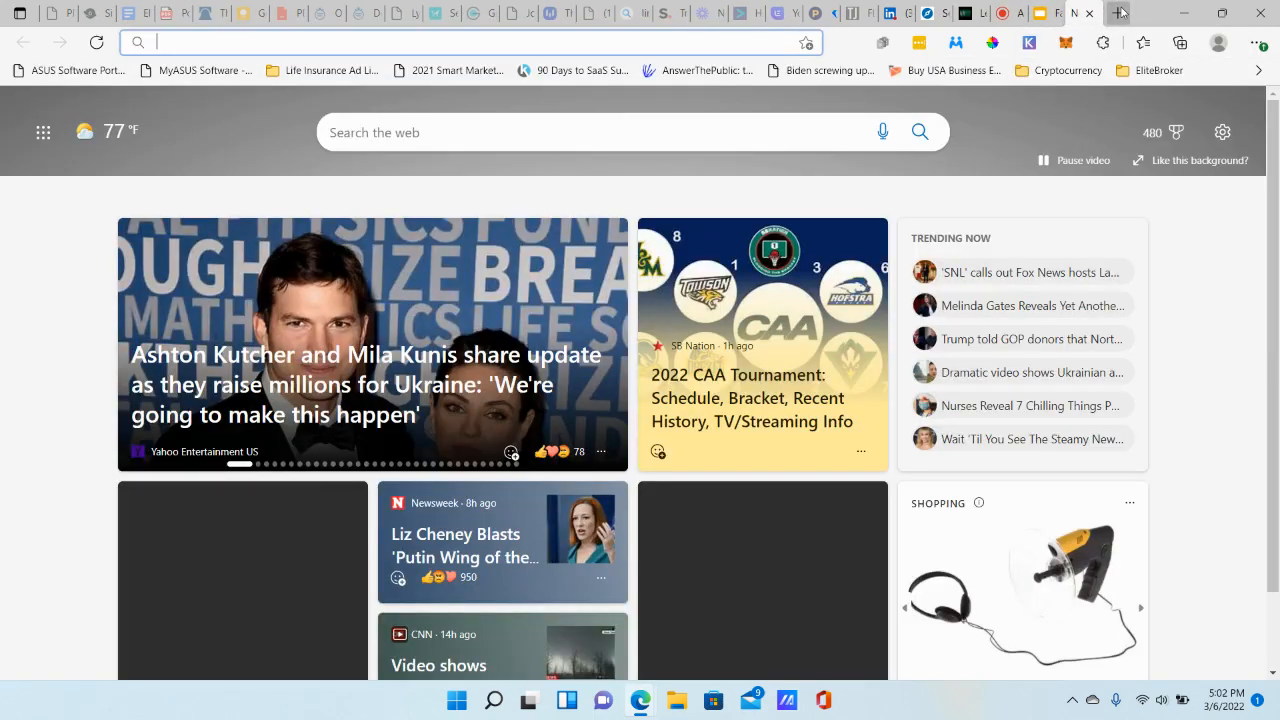
text(AUI)
key(BackSpace)
text(DI)
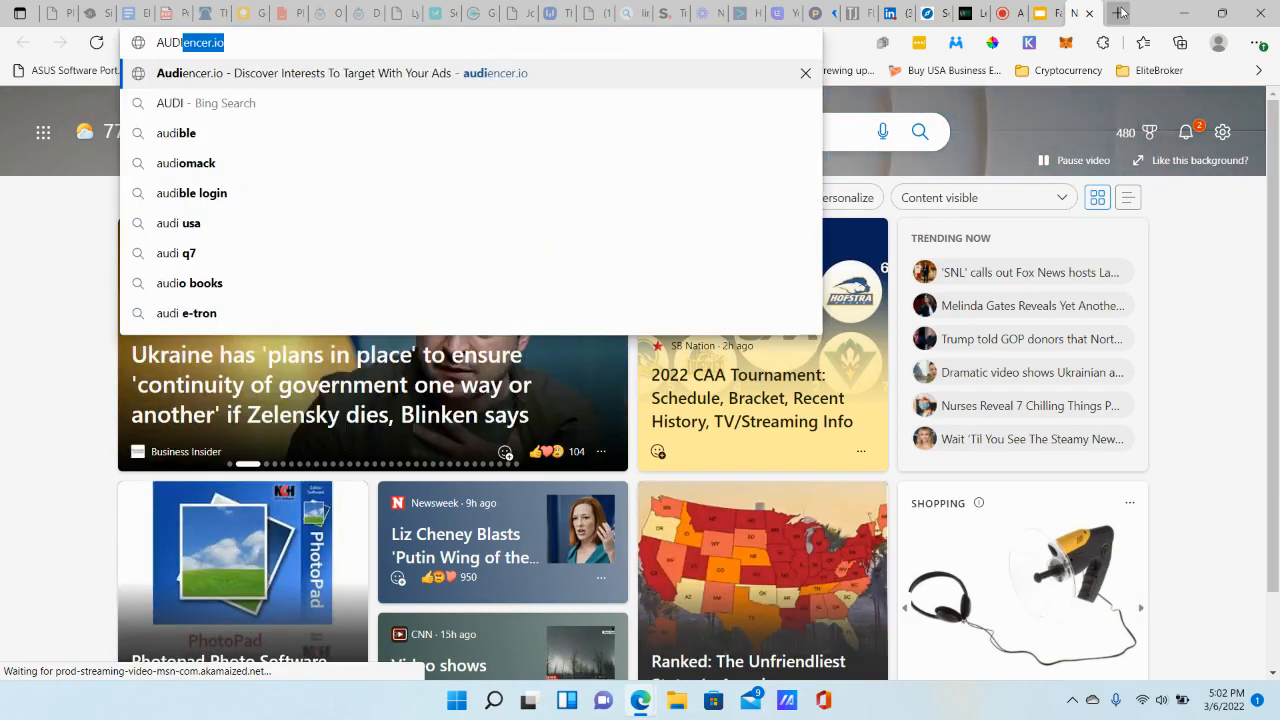
key(Return)
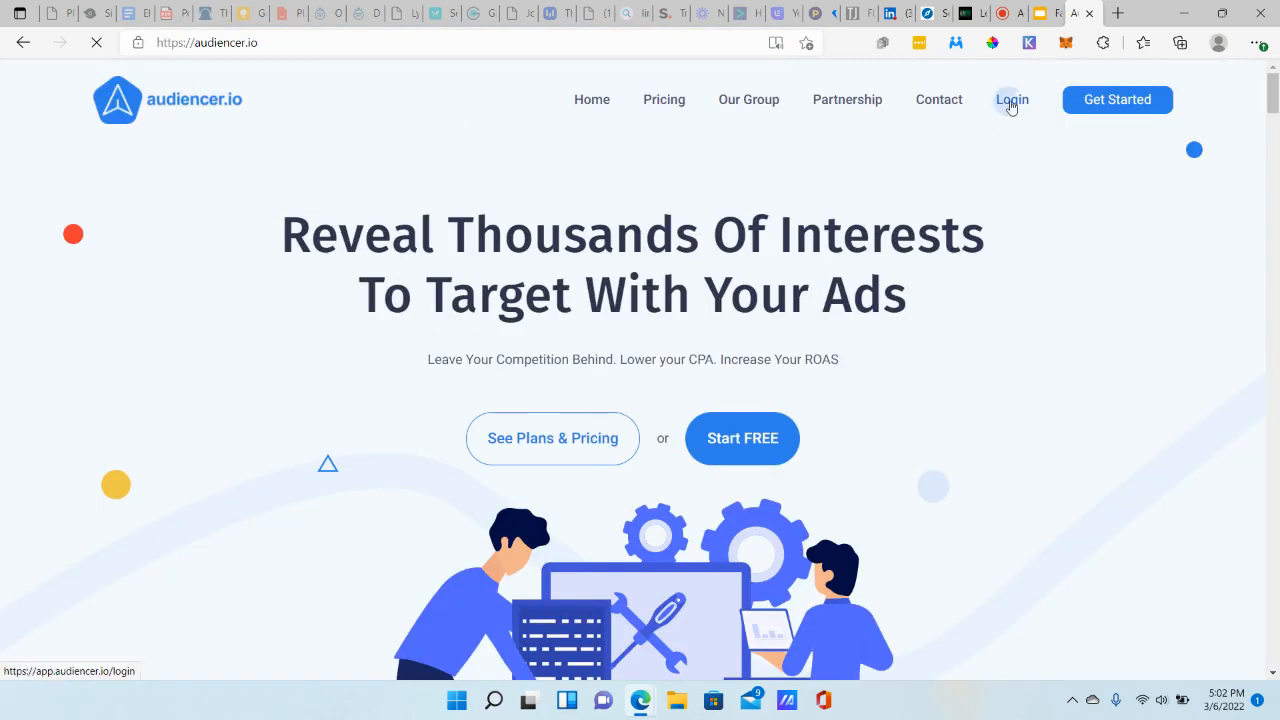
click(1011, 102)
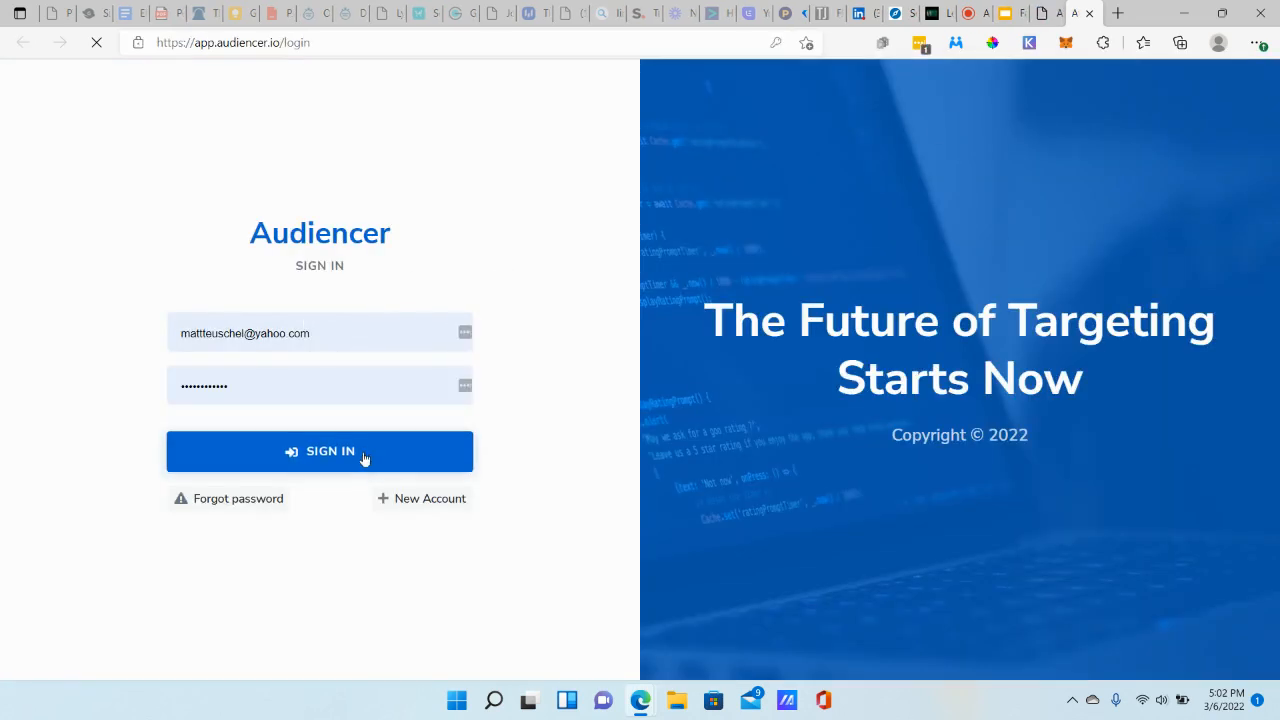
click(365, 459)
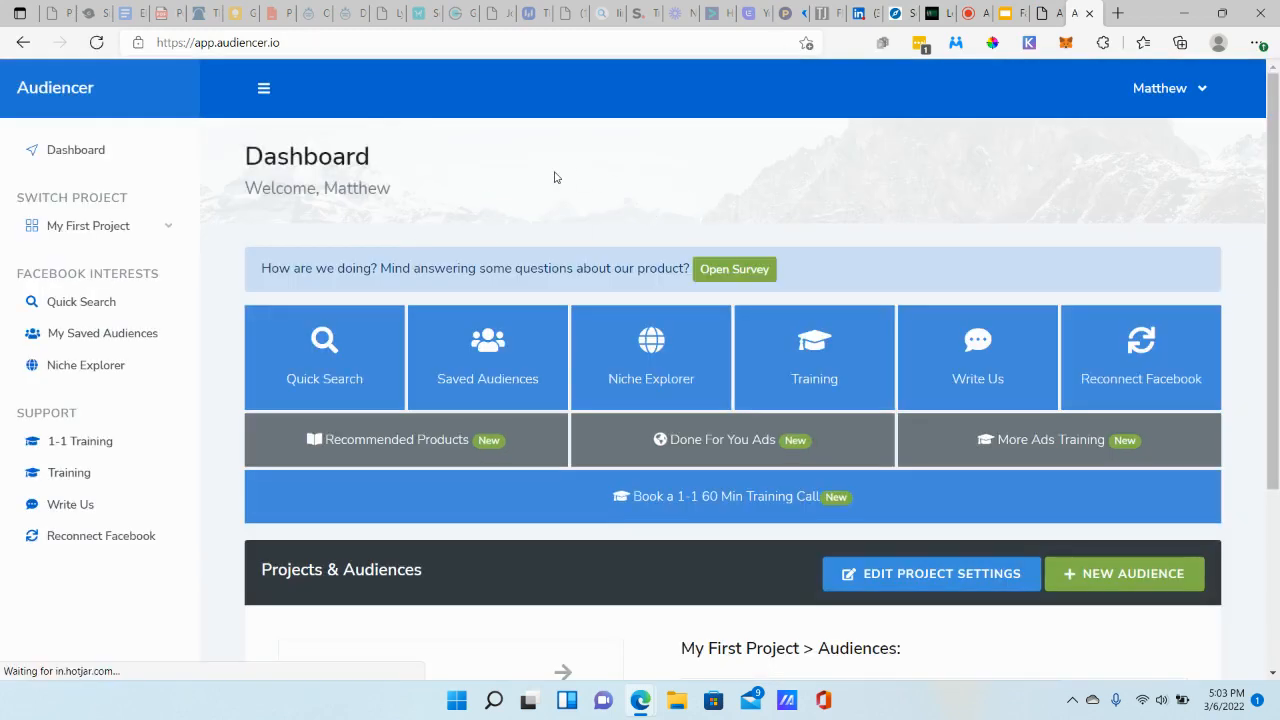
Run a Quick Search of Facebook interests for "credit repair"
click(80, 306)
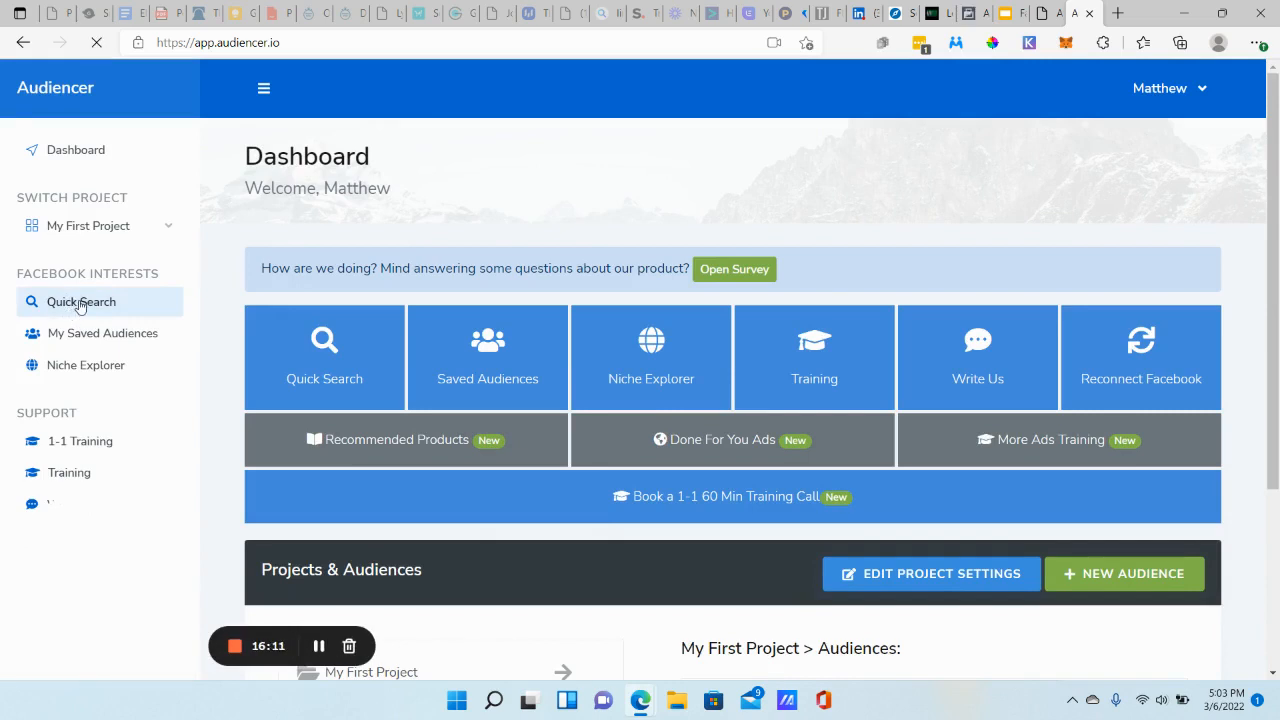
click(269, 318)
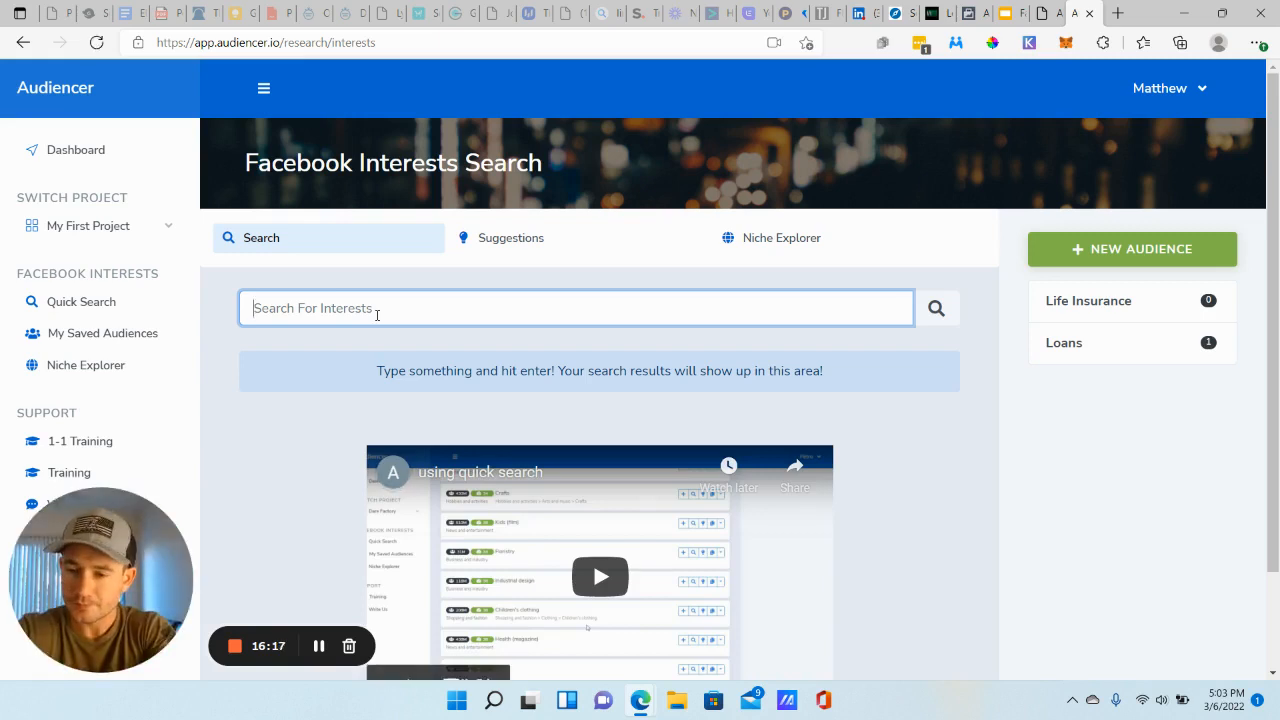
text(credit repair)
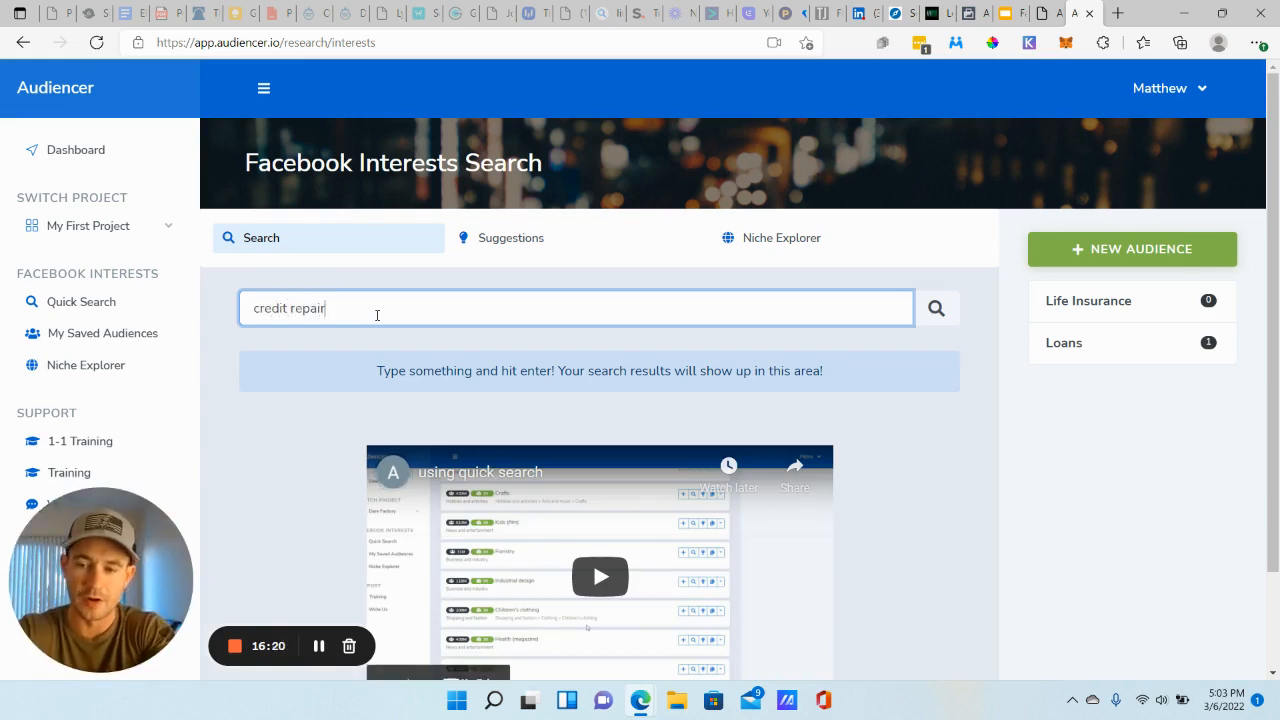
key(Return)
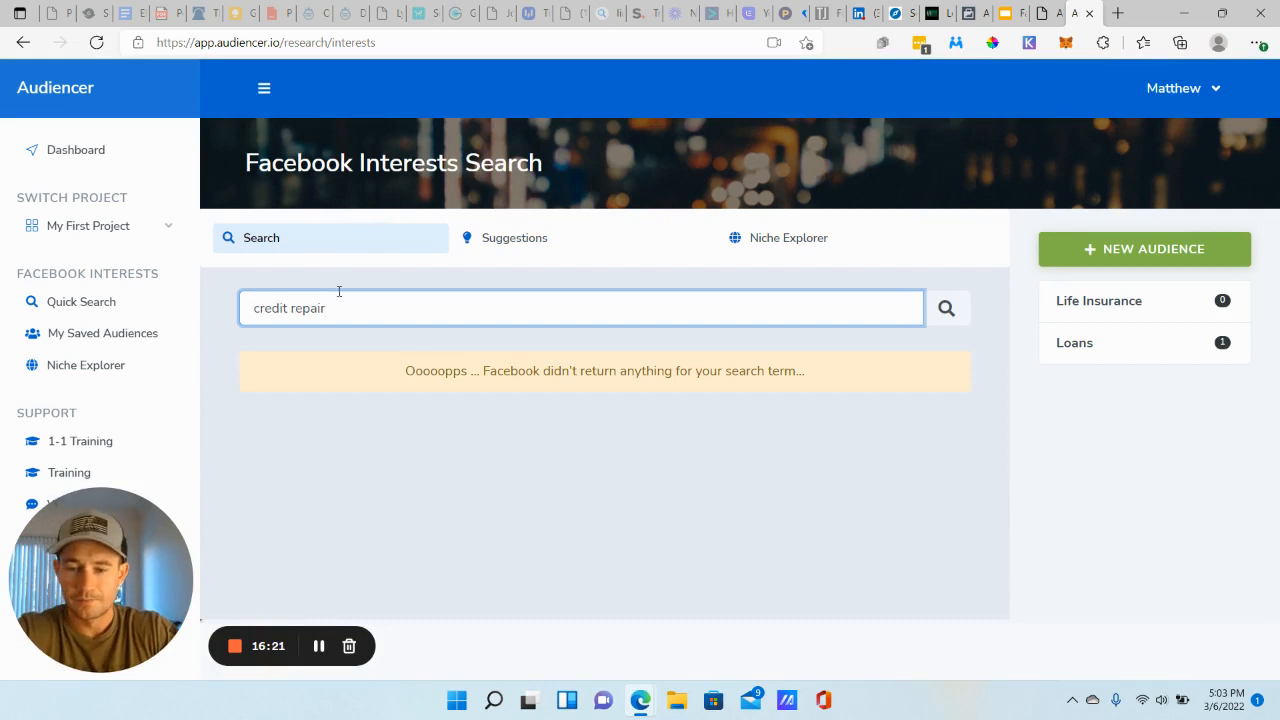
Shorten the interest search term to "credit" and run the search again
key(BackSpace)
key(BackSpace)
key(BackSpace)
key(BackSpace)
key(BackSpace)
key(BackSpace)
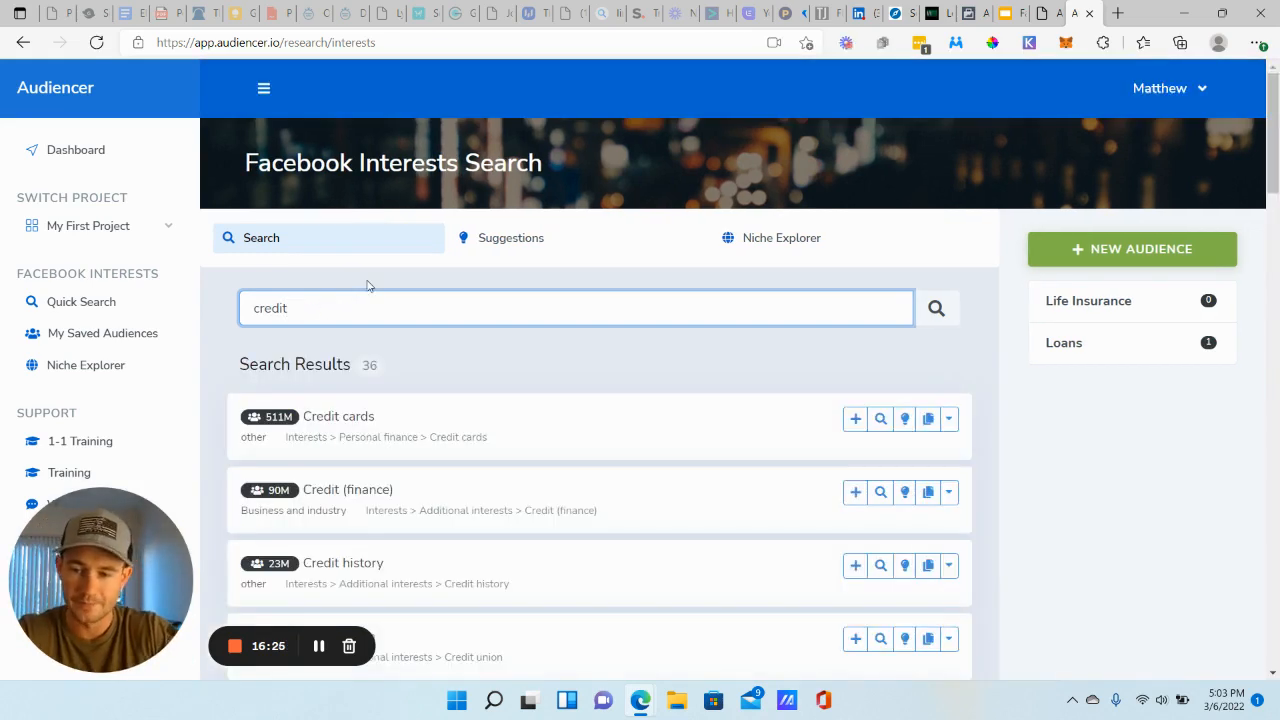
Examine the list of credit-related interests and their audience sizes, and close the search results tab
scroll(377, 289, down, 1)
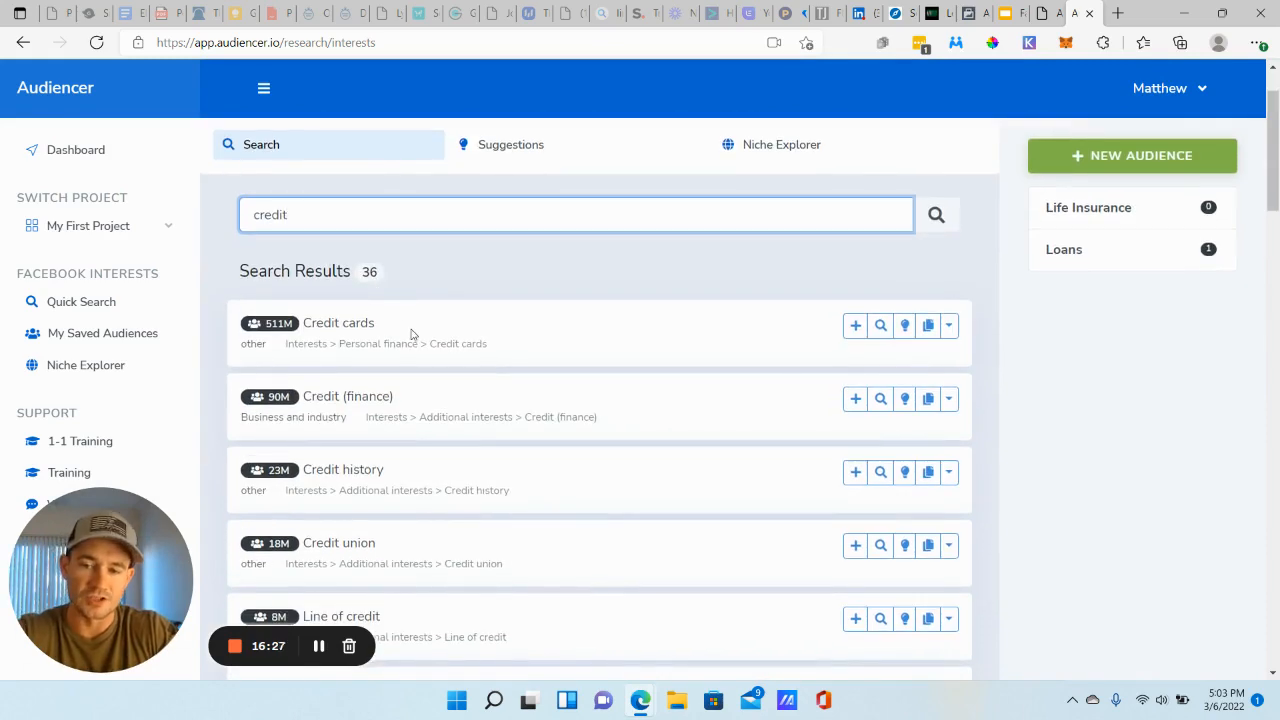
scroll(462, 350, down, 2)
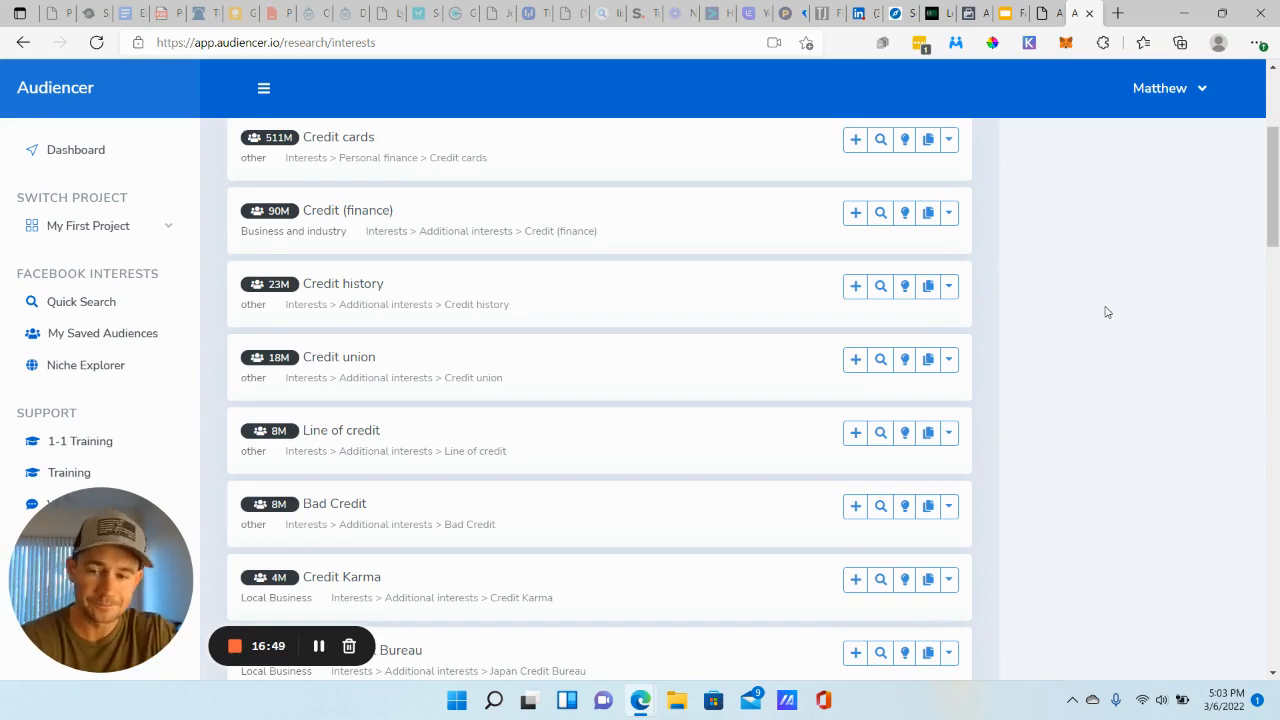
scroll(1084, 311, down, 4)
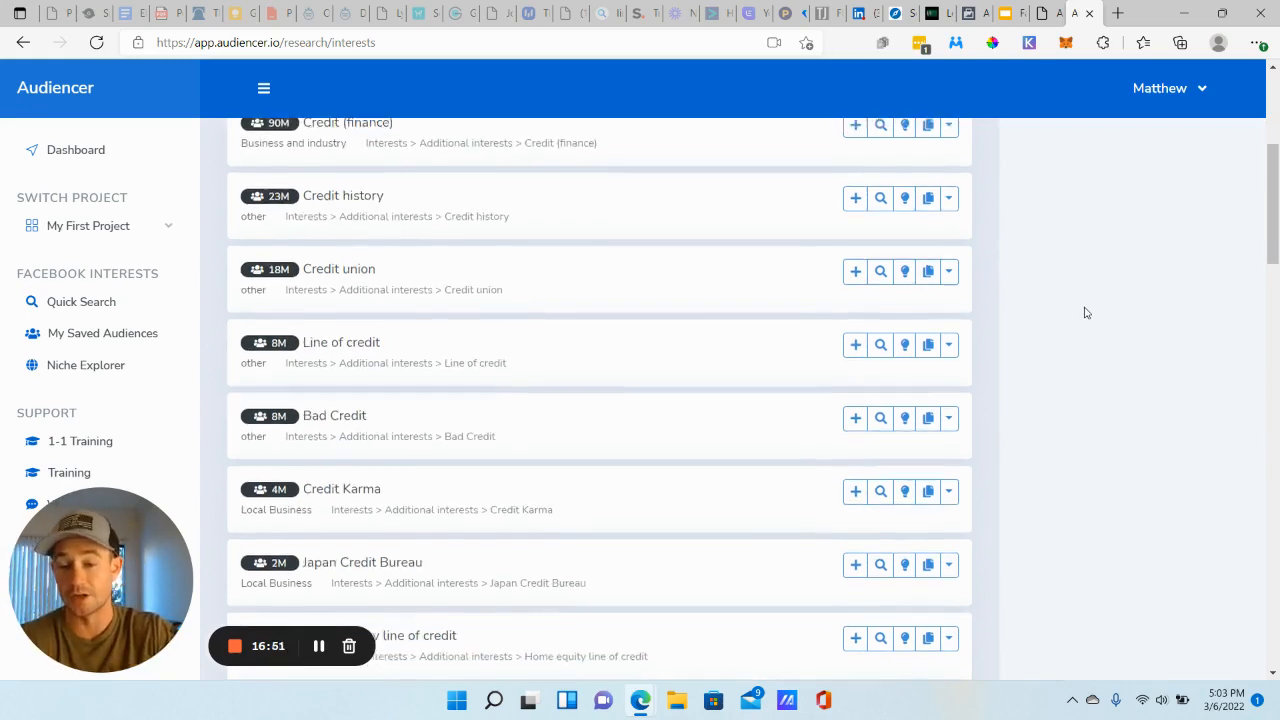
scroll(380, 280, down, 5)
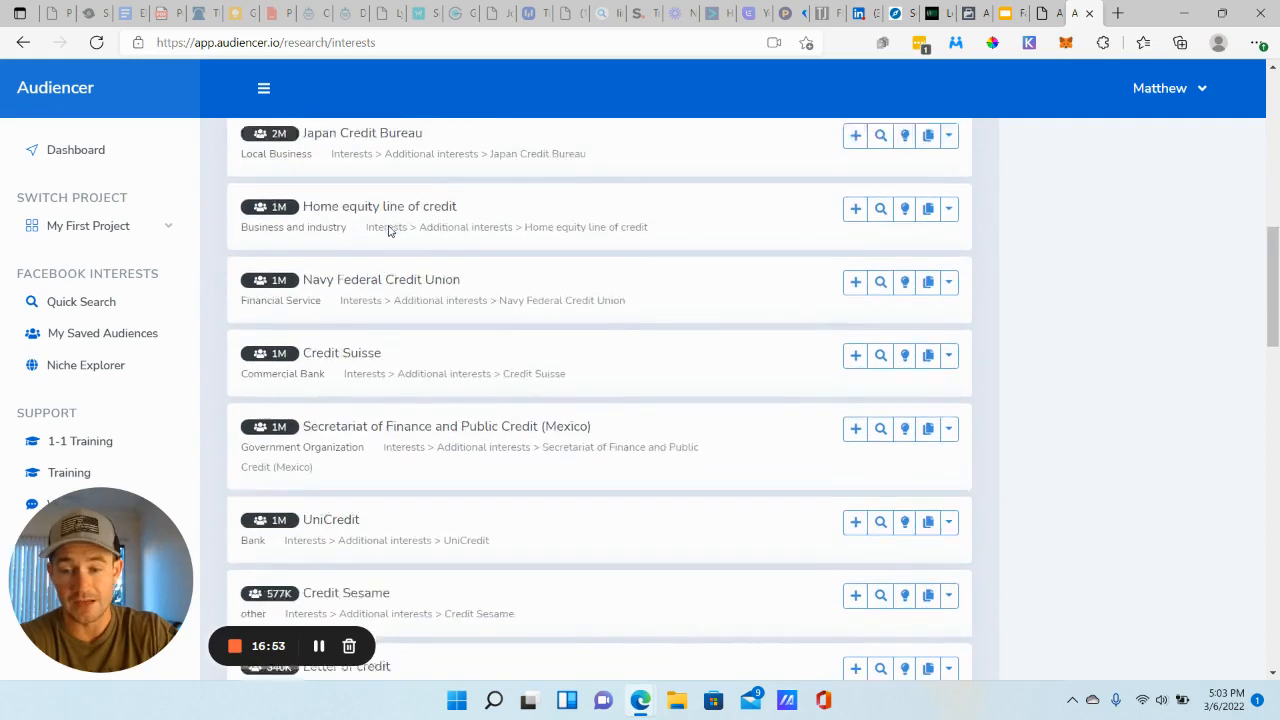
scroll(390, 247, down, 2)
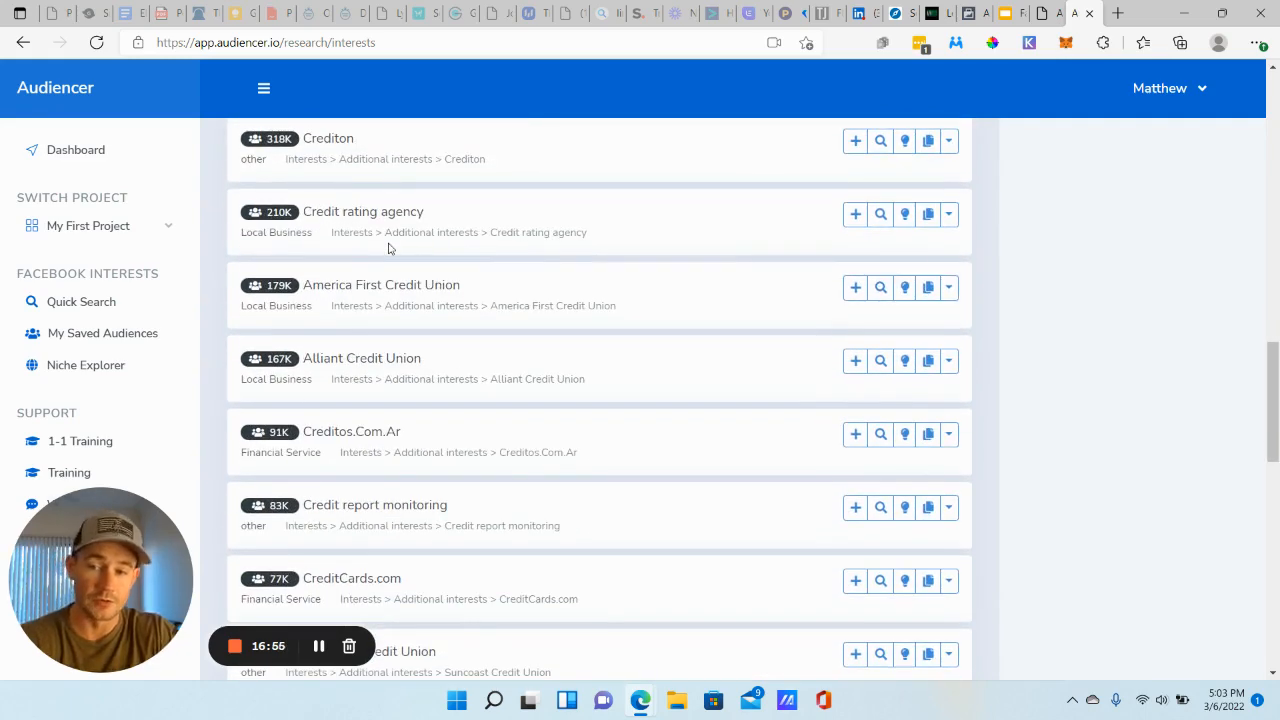
scroll(476, 338, down, 3)
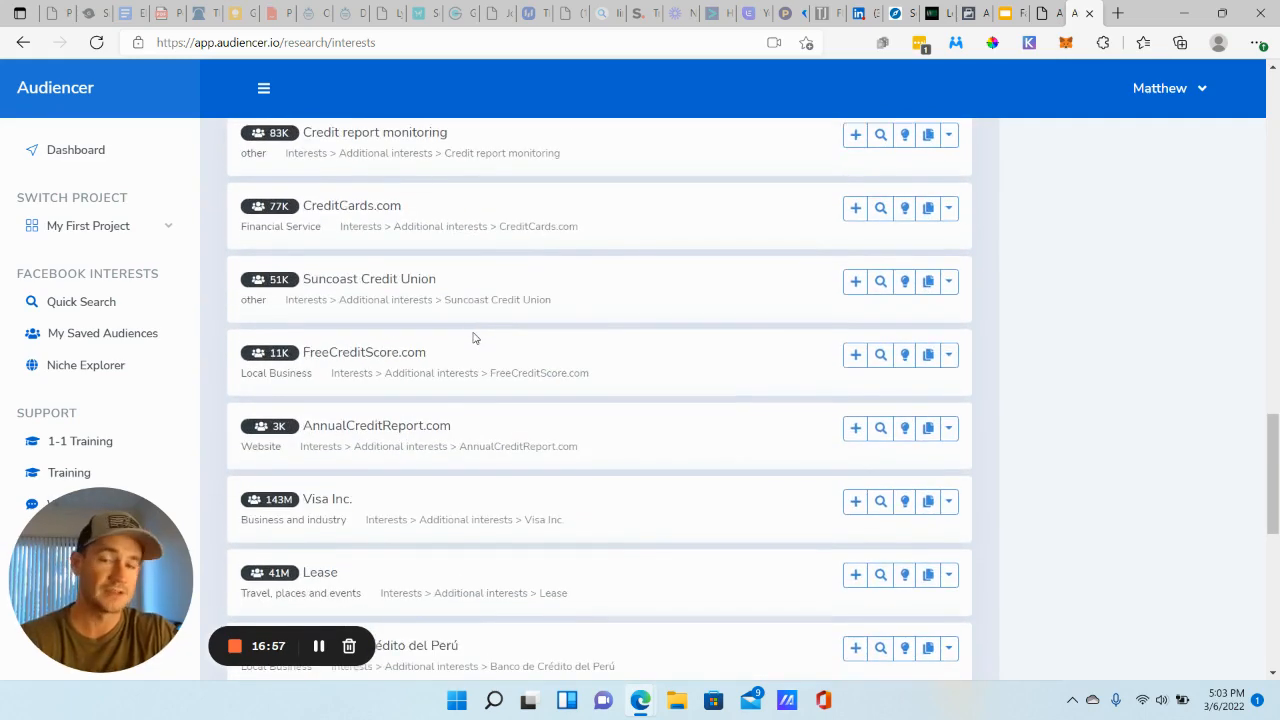
click(1090, 15)
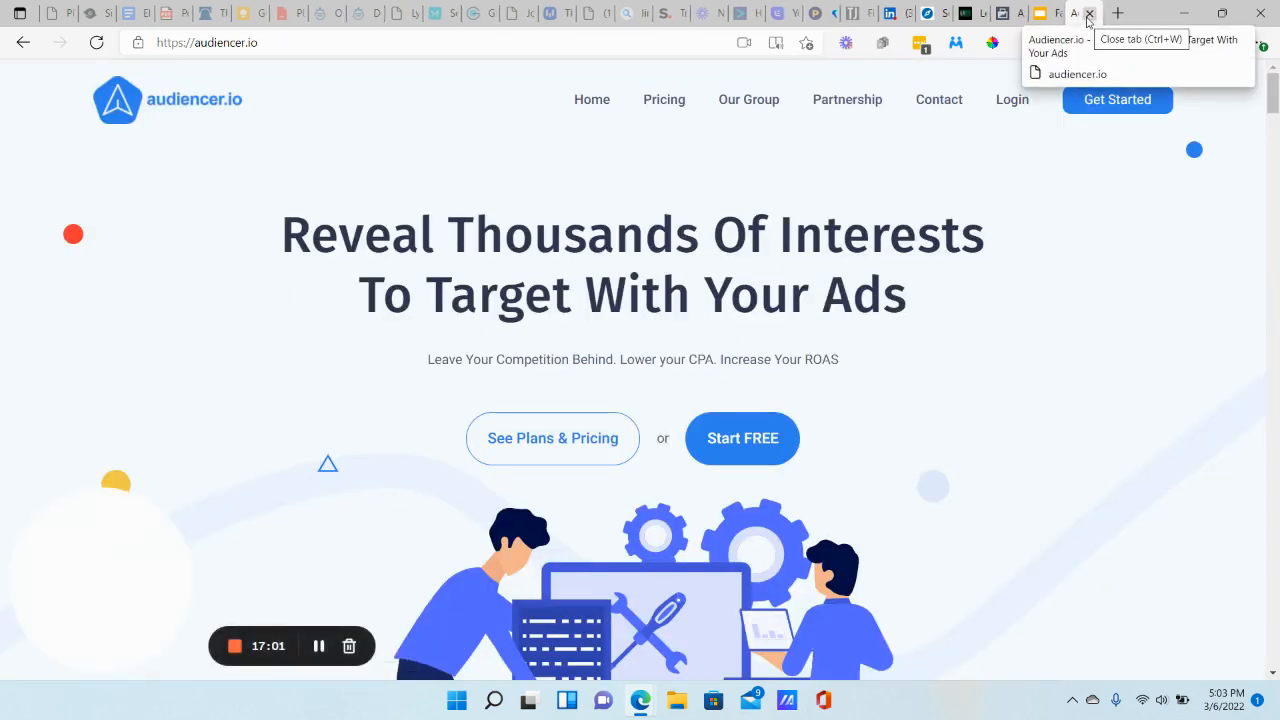
Close the Audiencer page, switch to Ads Manager and open the Single image 1 ad
click(1089, 14)
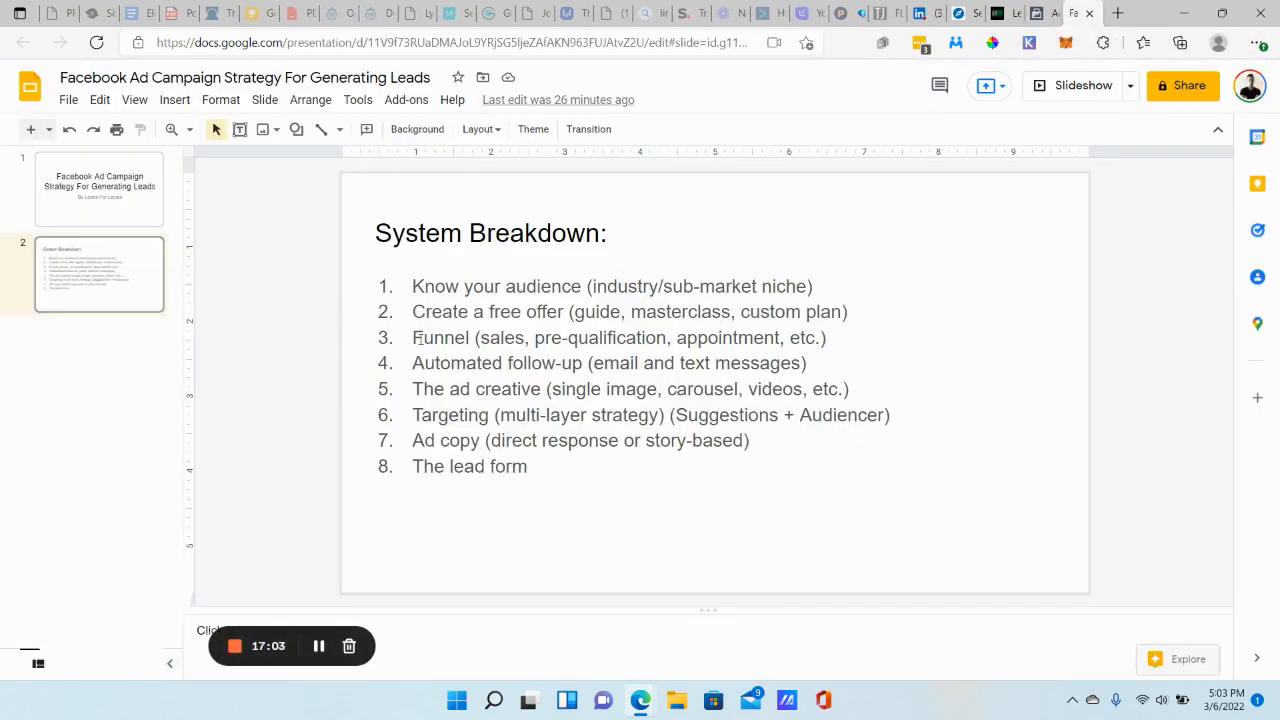
click(1043, 10)
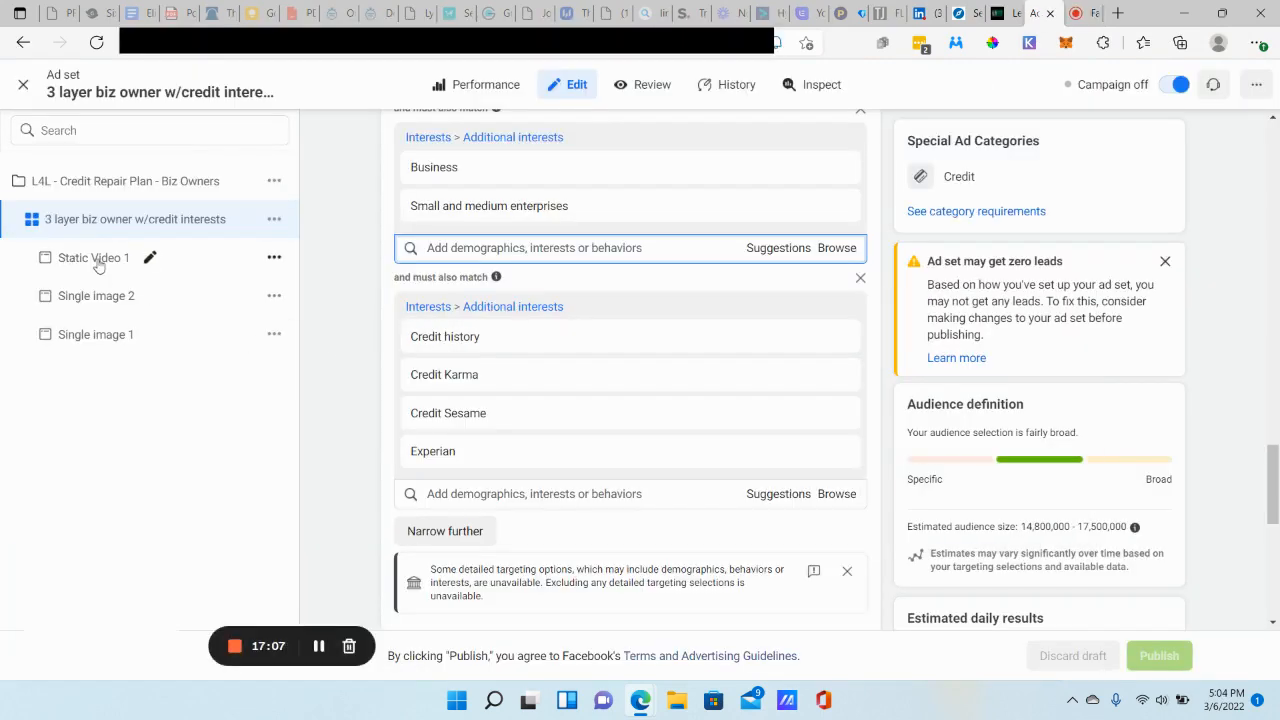
click(103, 341)
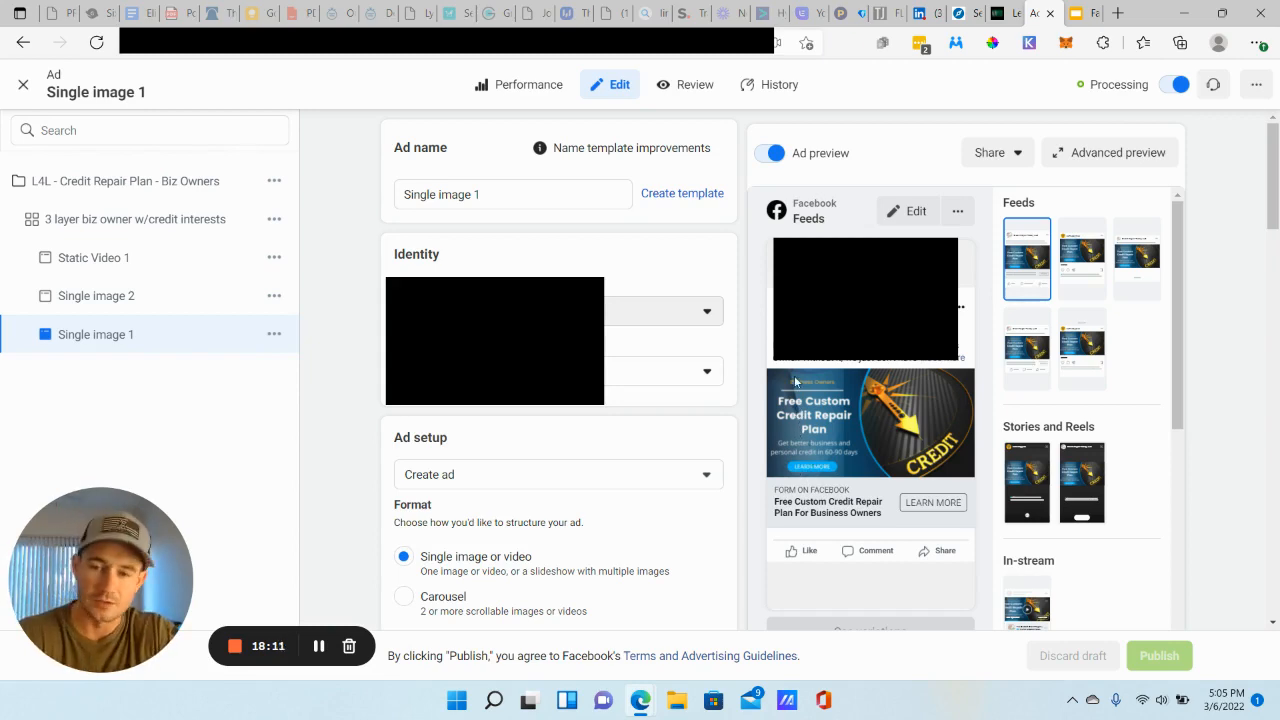
Review the ad's primary text, headline, description and call to action
scroll(646, 385, down, 5)
scroll(640, 380, down, 3)
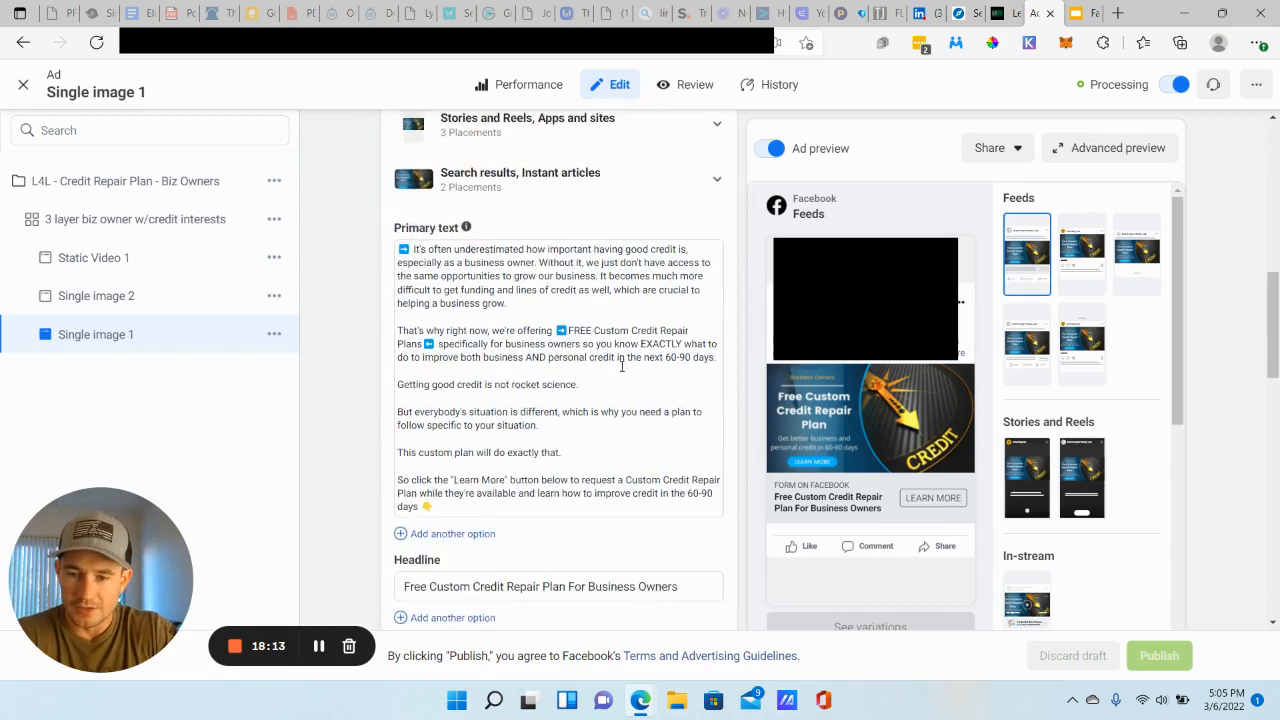
scroll(626, 351, up, 1)
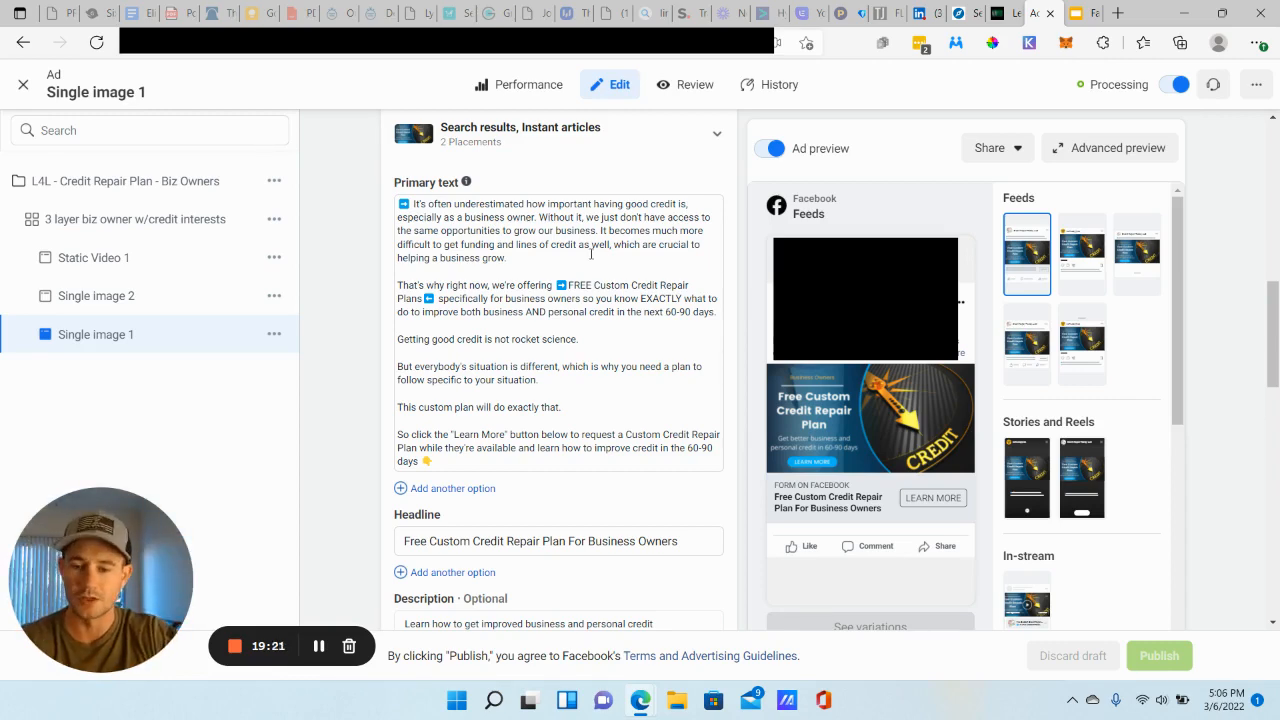
scroll(591, 254, down, 1)
scroll(560, 260, down, 1)
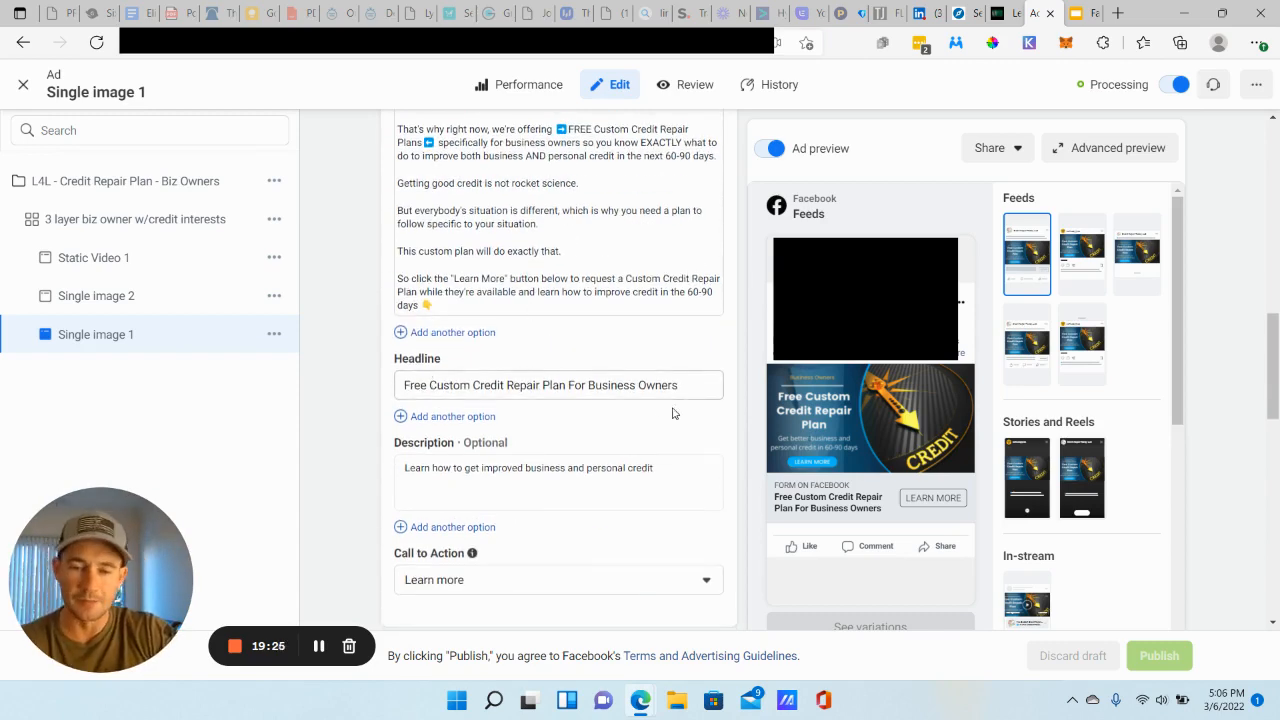
scroll(674, 414, down, 1)
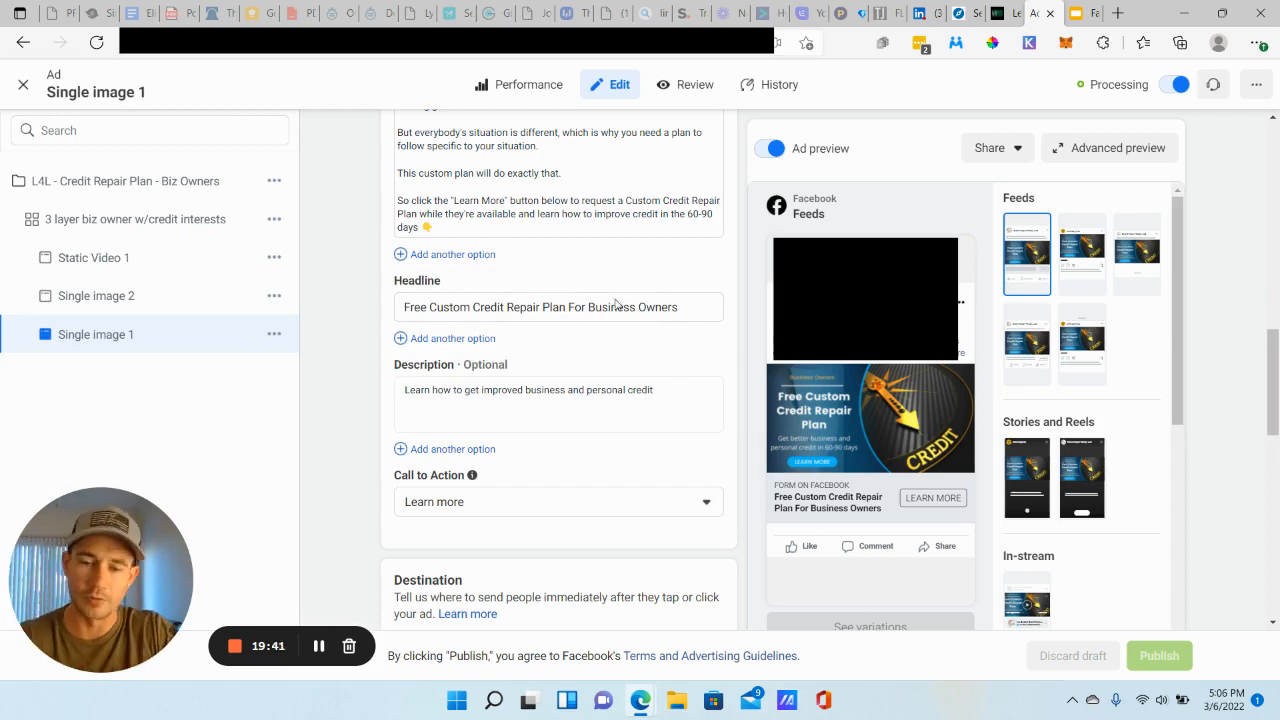
scroll(620, 335, down, 2)
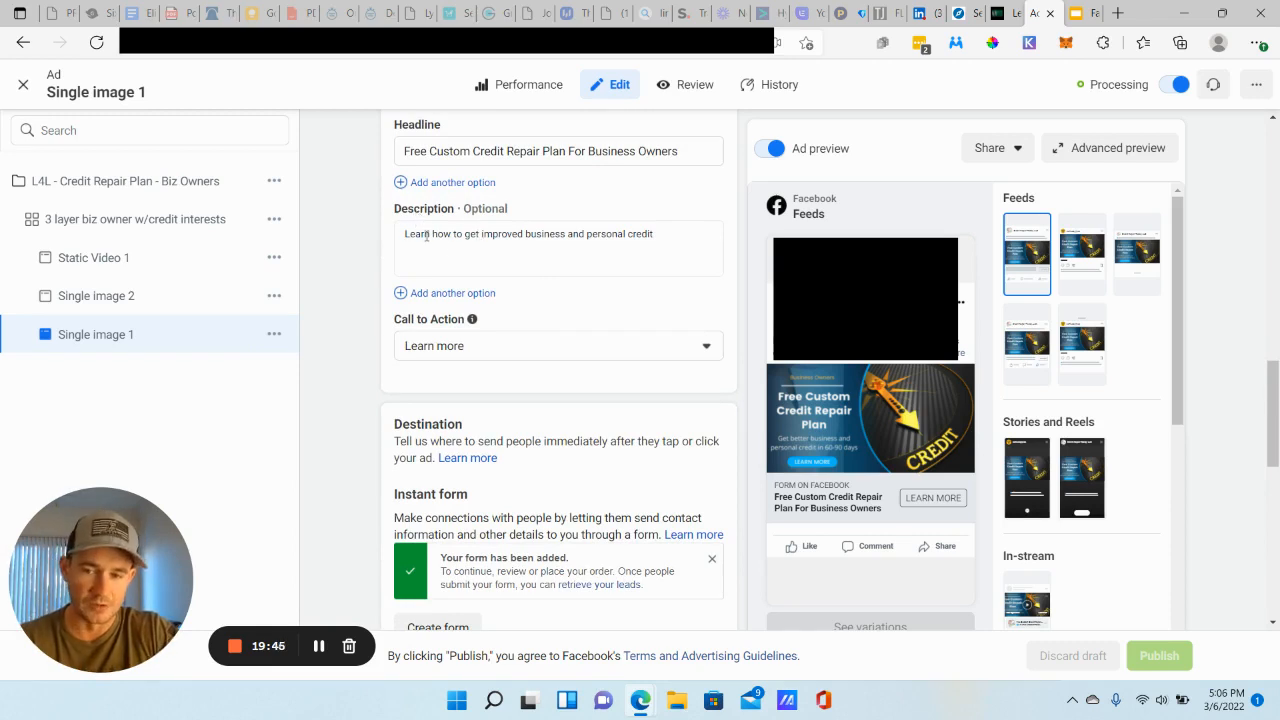
drag(409, 234, 686, 232)
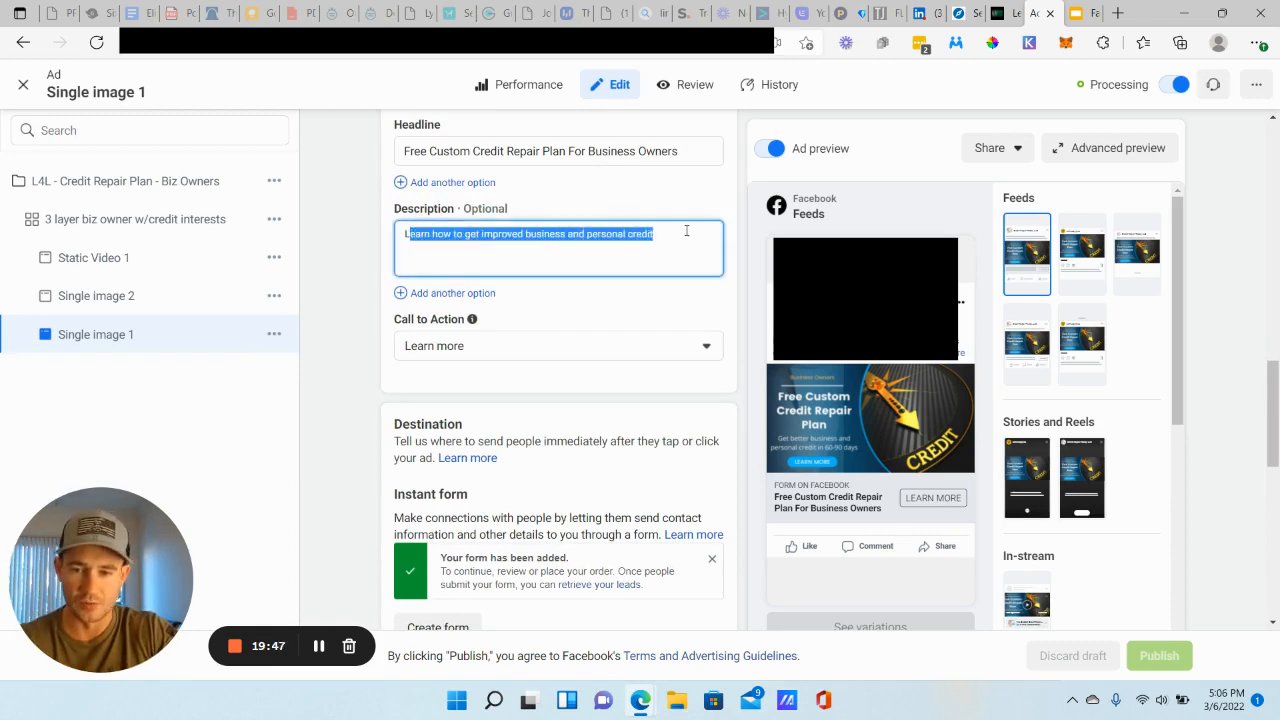
click(630, 264)
Open a duplicate of the Biz Owner Custom Plan 2 instant form and check its language and sharing settings
scroll(620, 285, down, 3)
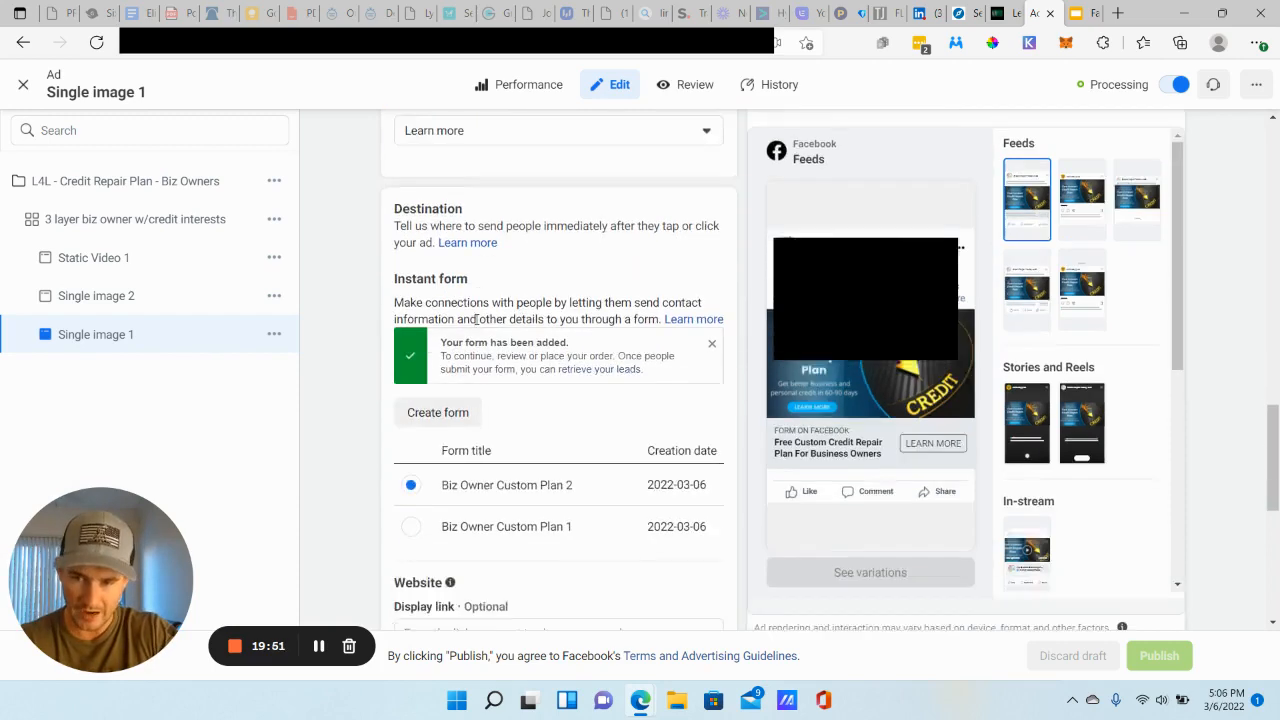
scroll(476, 319, down, 2)
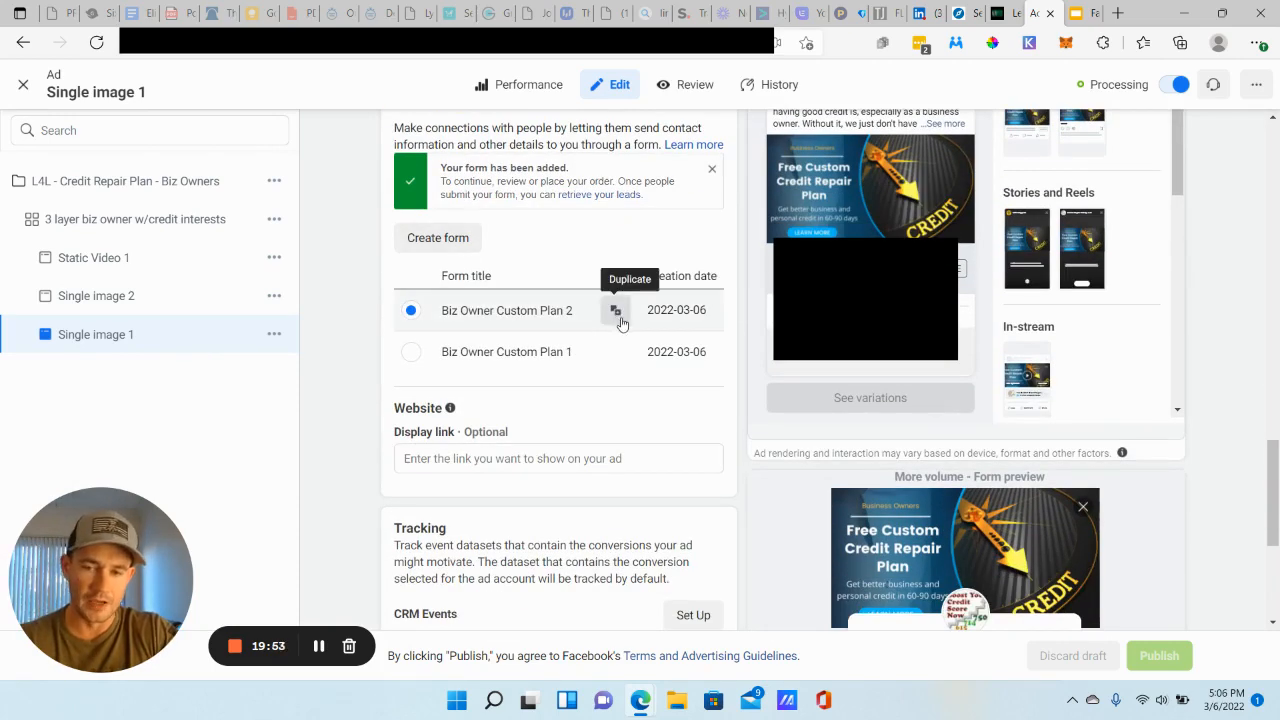
click(618, 318)
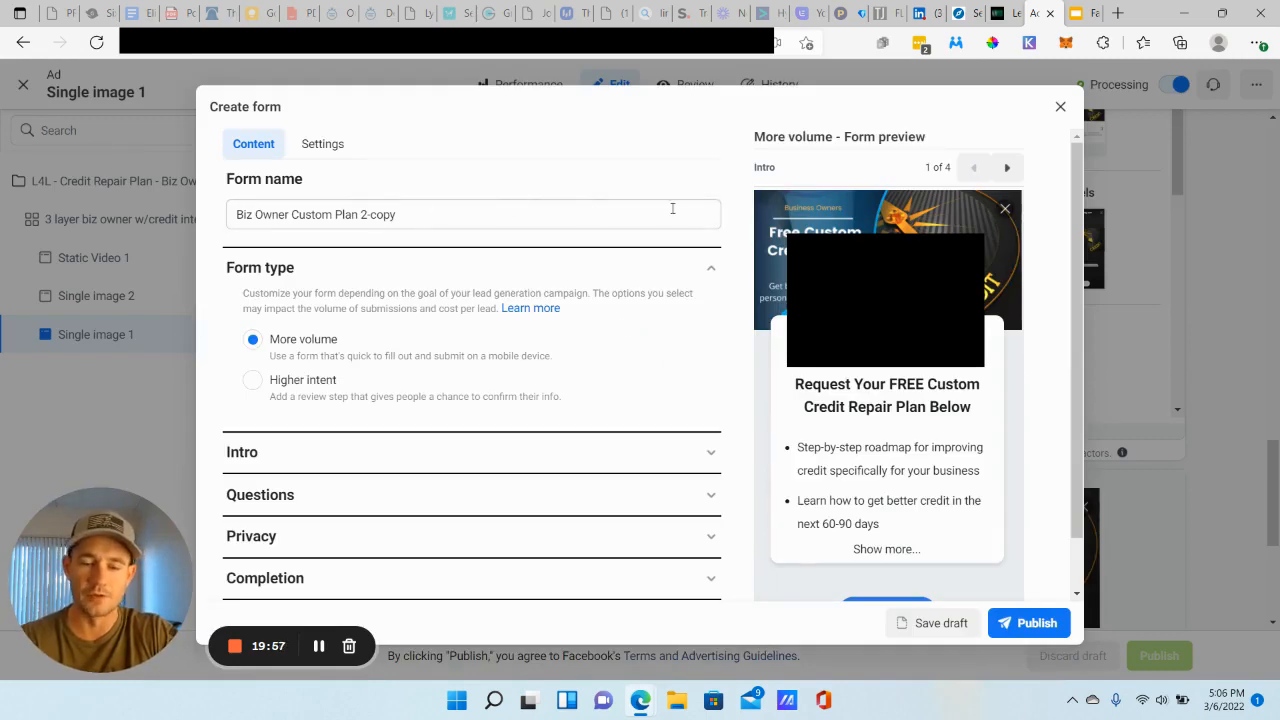
click(322, 145)
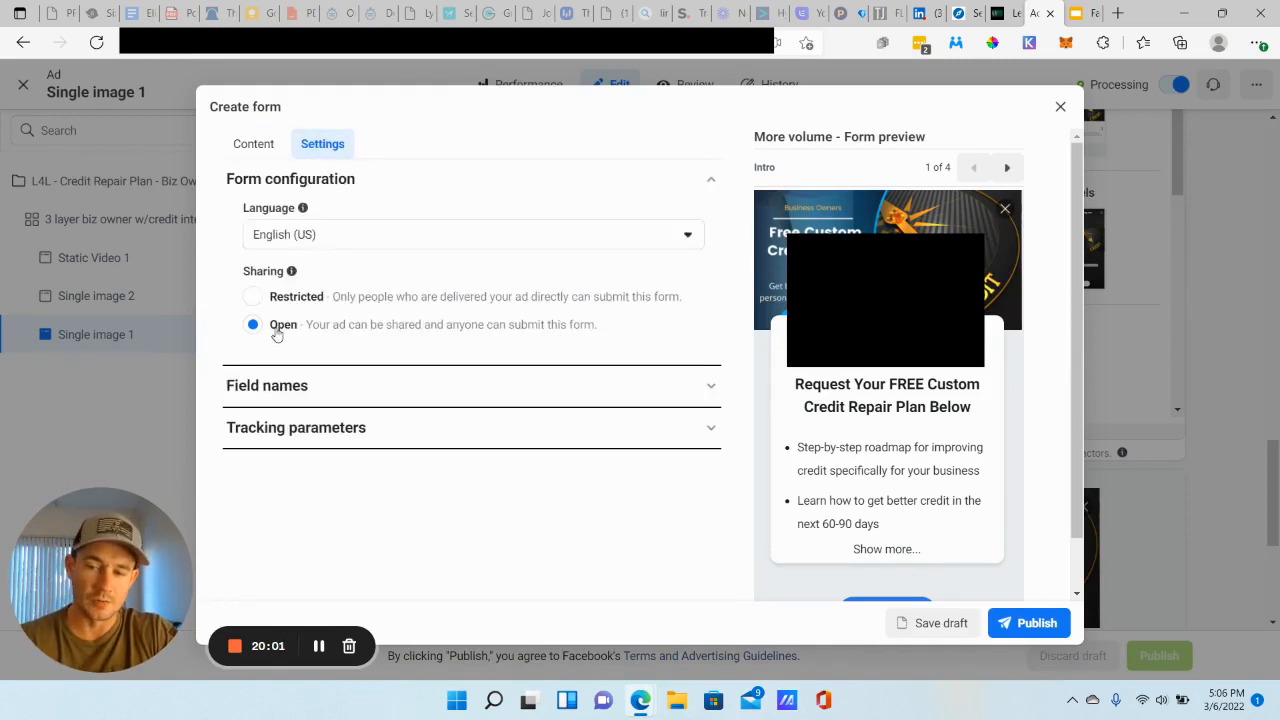
click(253, 144)
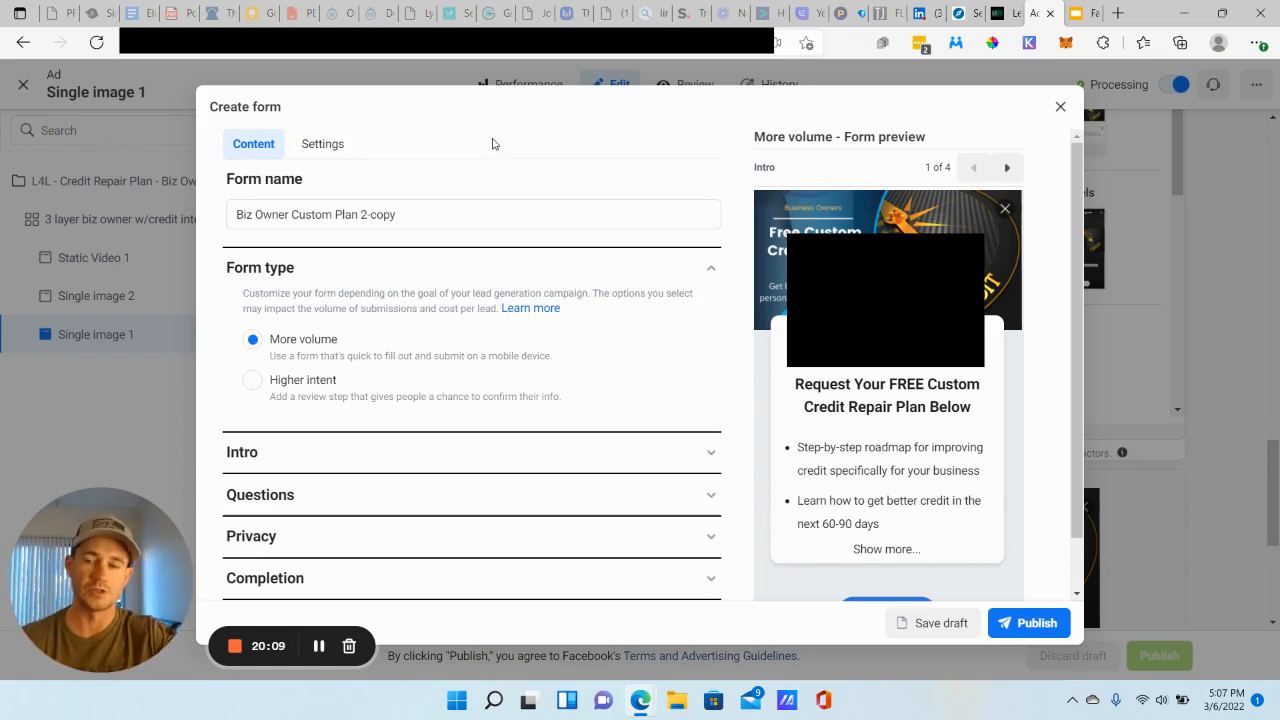
Review the lead form's type and the intro section's image option, greeting headline and description list
scroll(294, 290, down, 1)
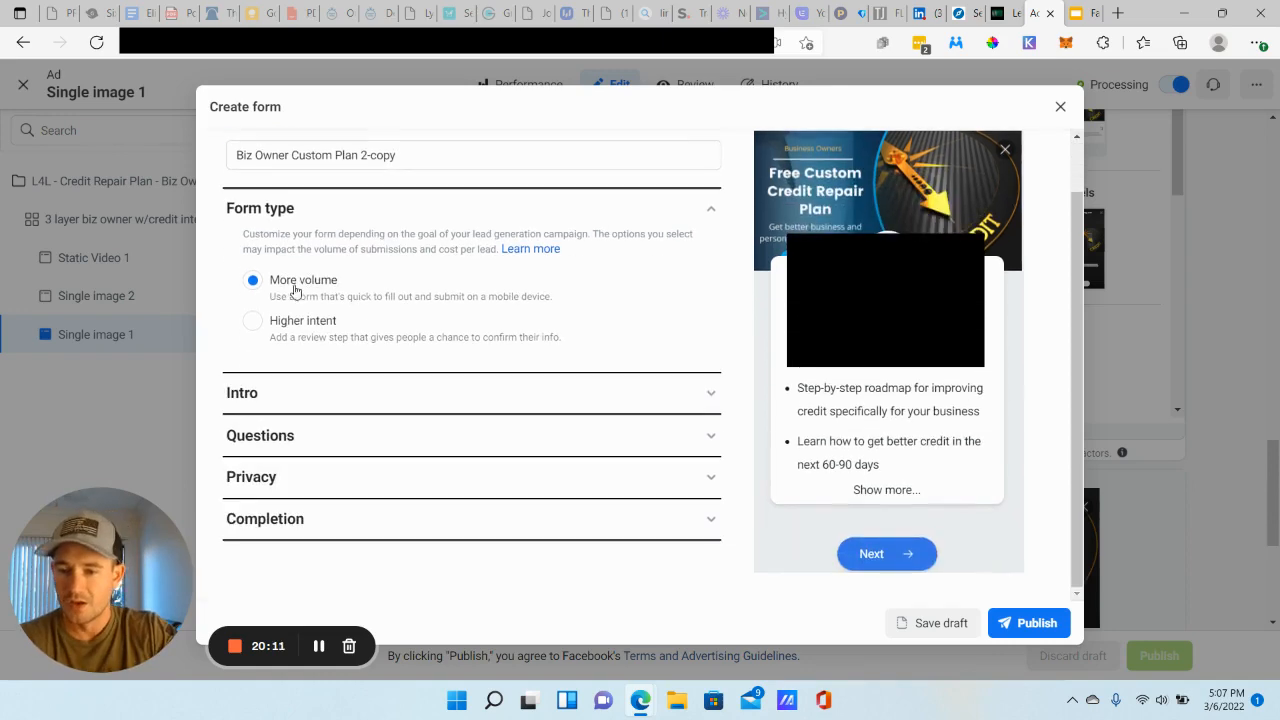
click(270, 400)
scroll(579, 345, down, 2)
scroll(579, 345, down, 1)
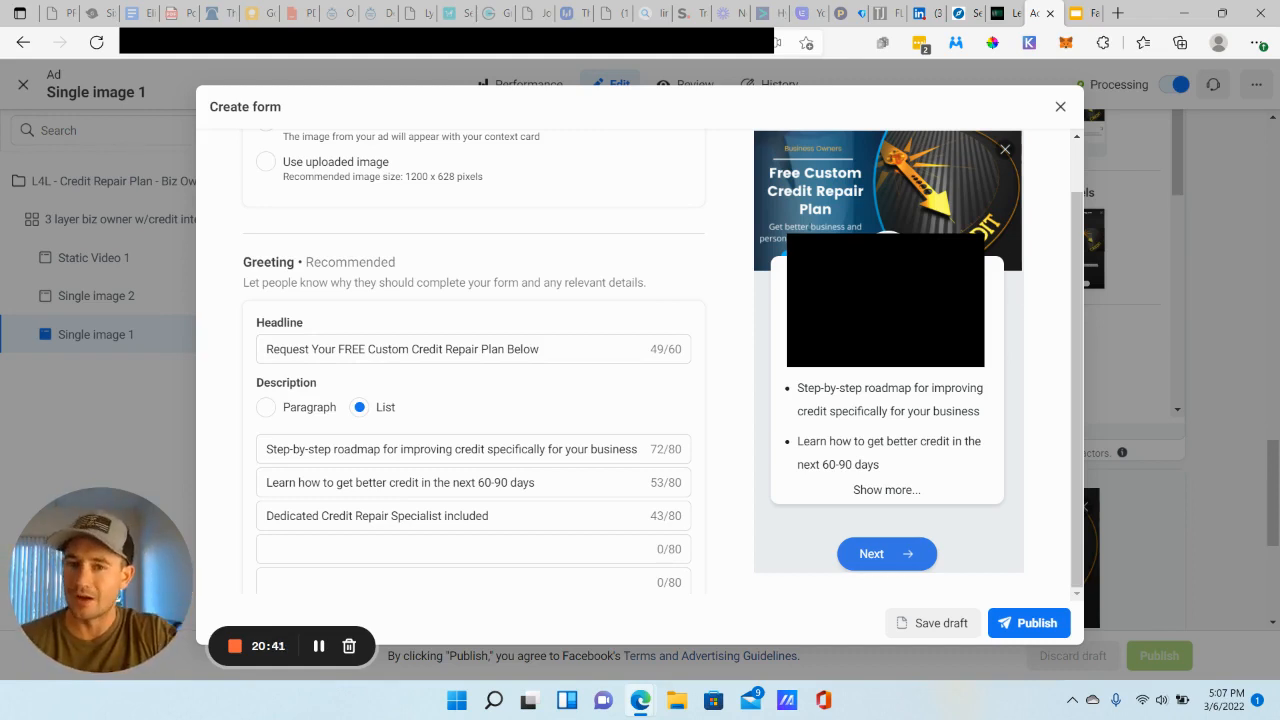
scroll(414, 354, down, 3)
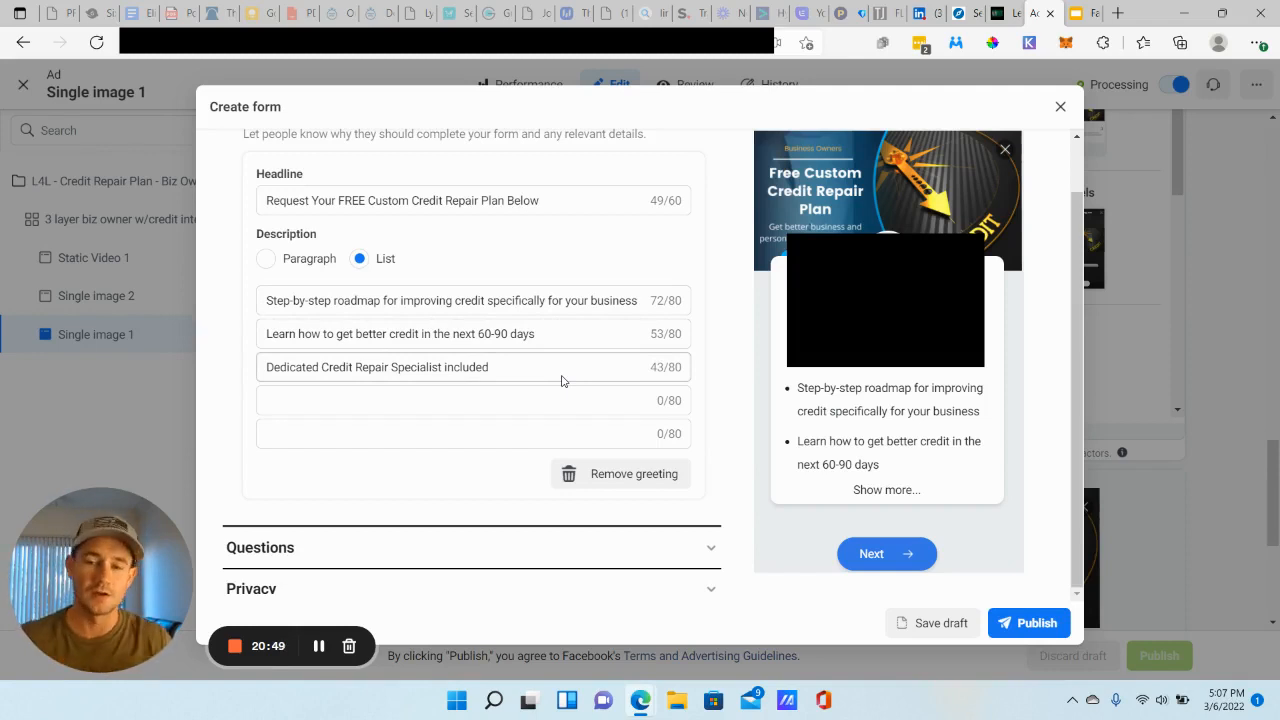
scroll(368, 268, down, 1)
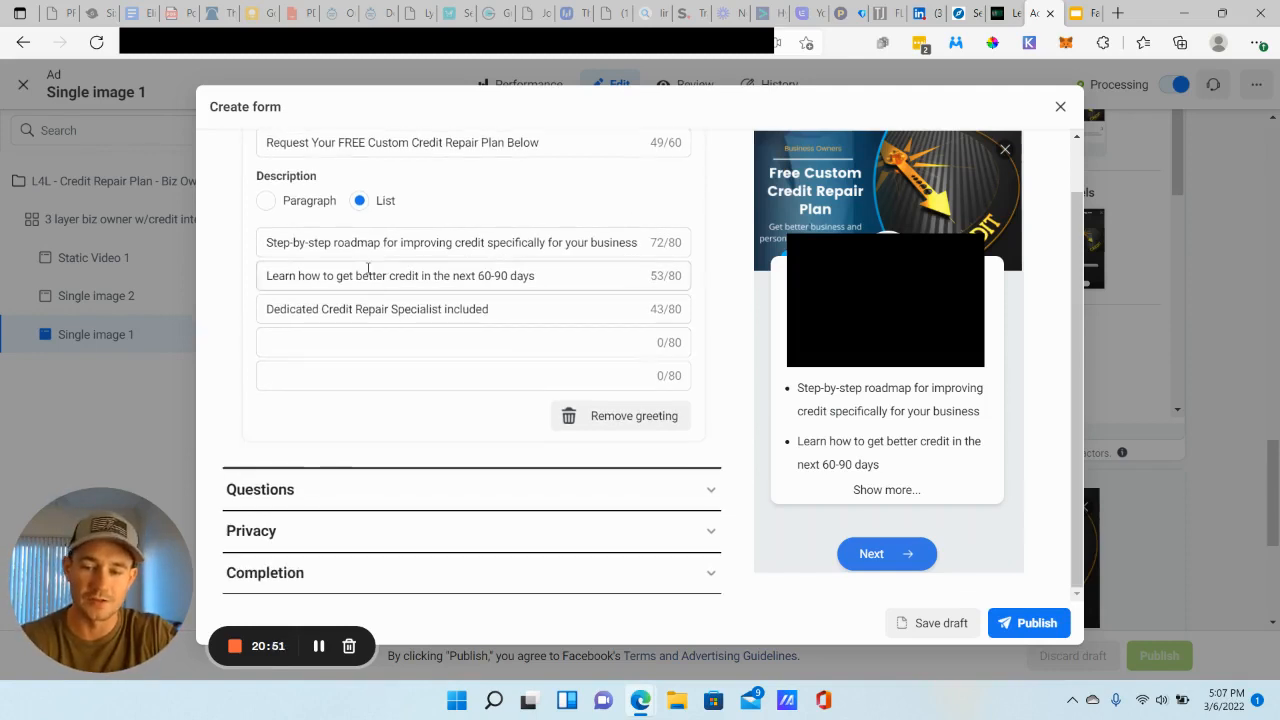
Review the form's Questions section, including the prefill fields, the additional categories and the available custom question types
click(304, 485)
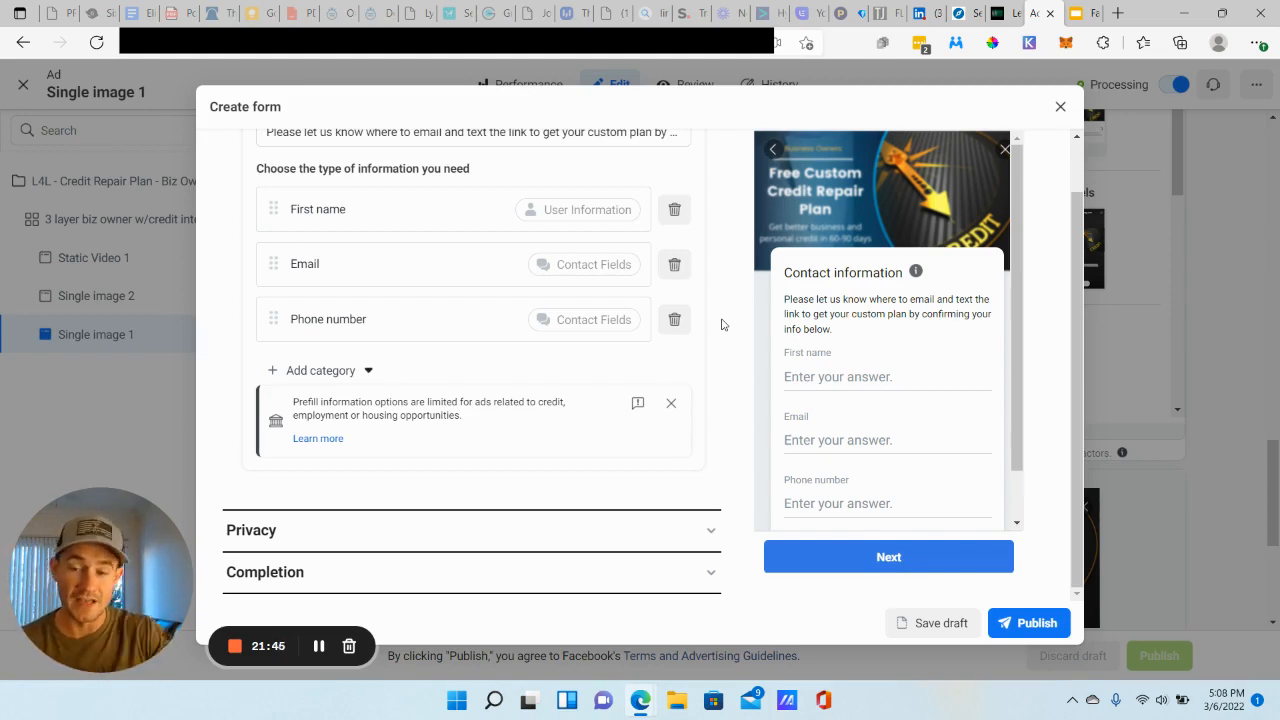
click(366, 372)
click(368, 372)
scroll(484, 365, up, 2)
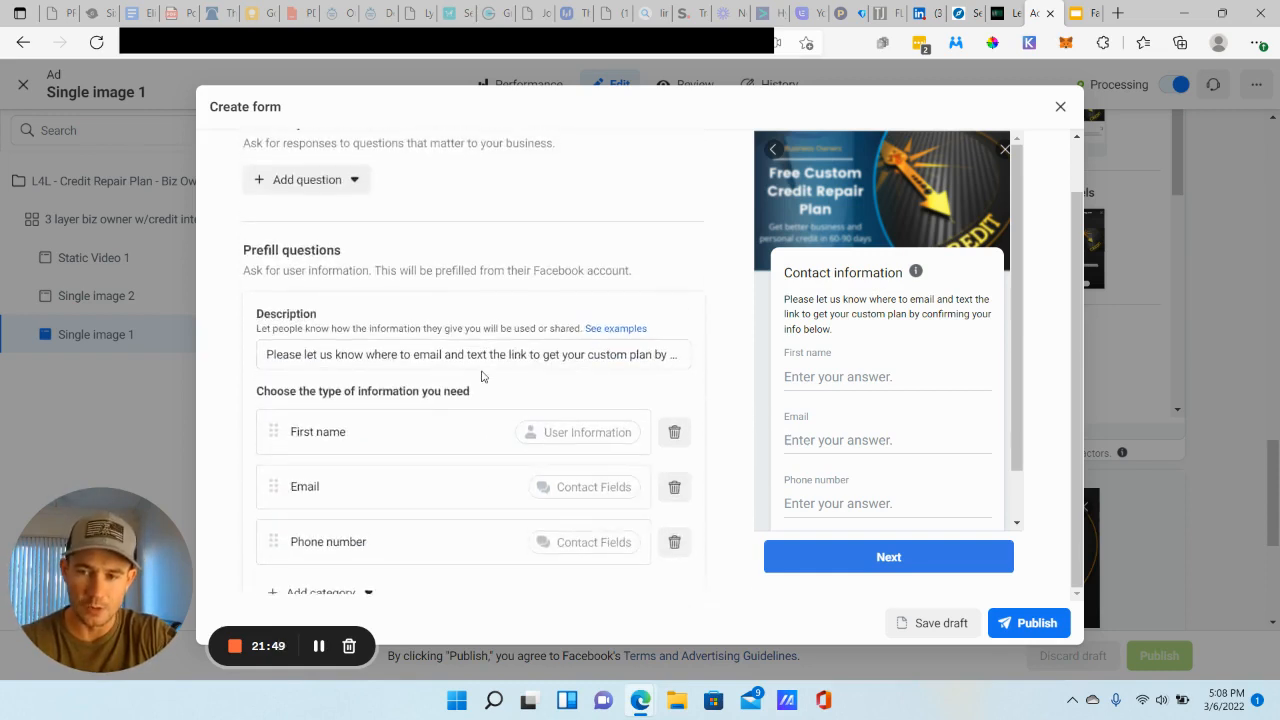
scroll(481, 376, up, 2)
click(318, 255)
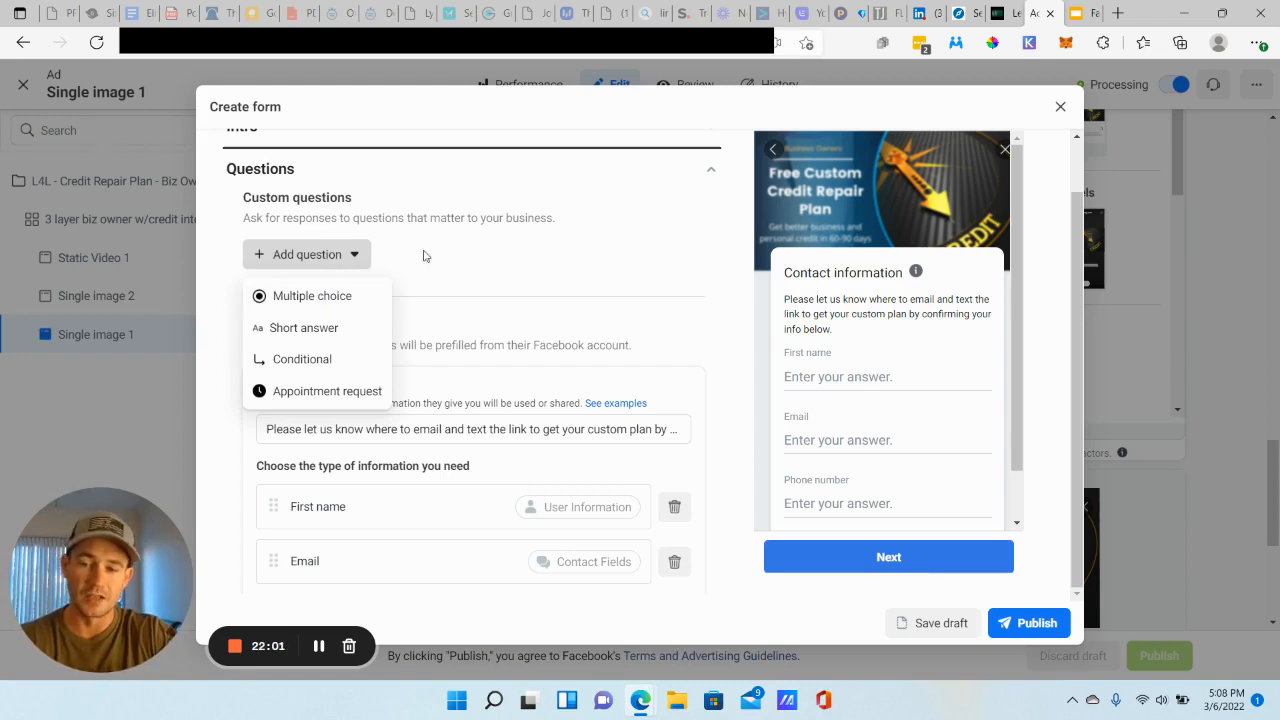
click(480, 217)
scroll(493, 223, down, 1)
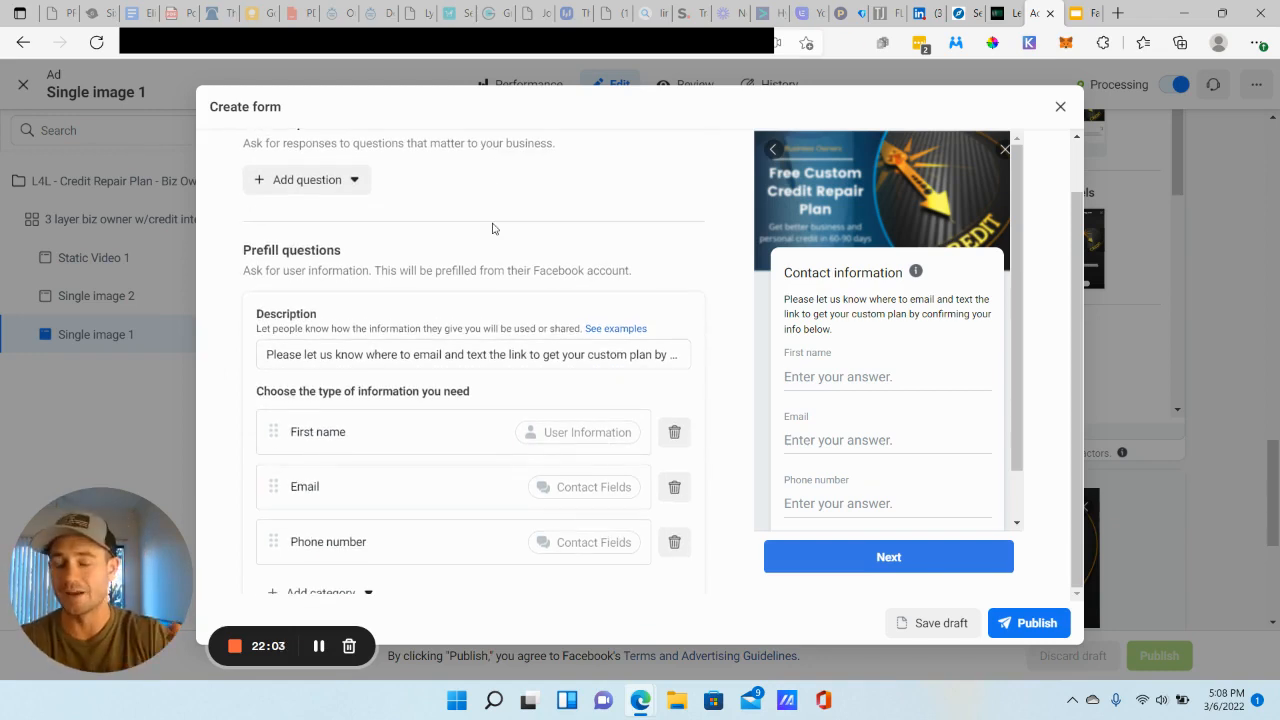
scroll(508, 231, down, 2)
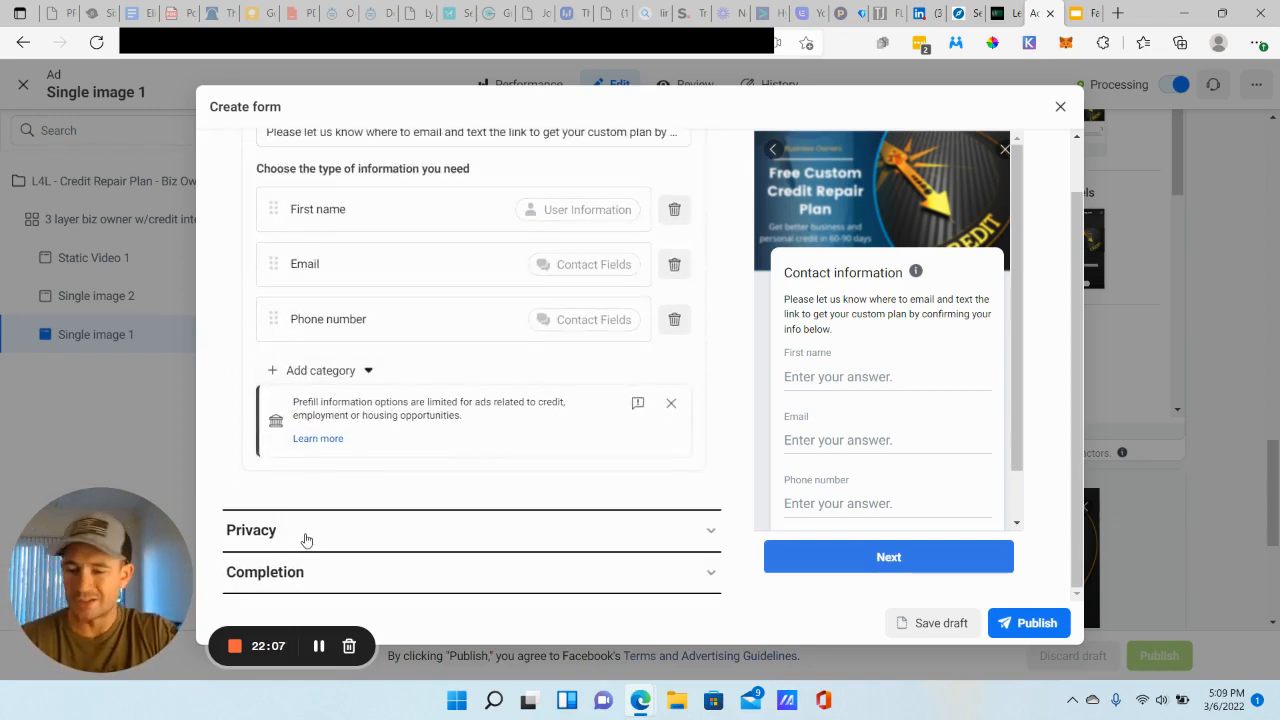
Review the form's completion message for leads and close the duplicated form without saving it
click(282, 576)
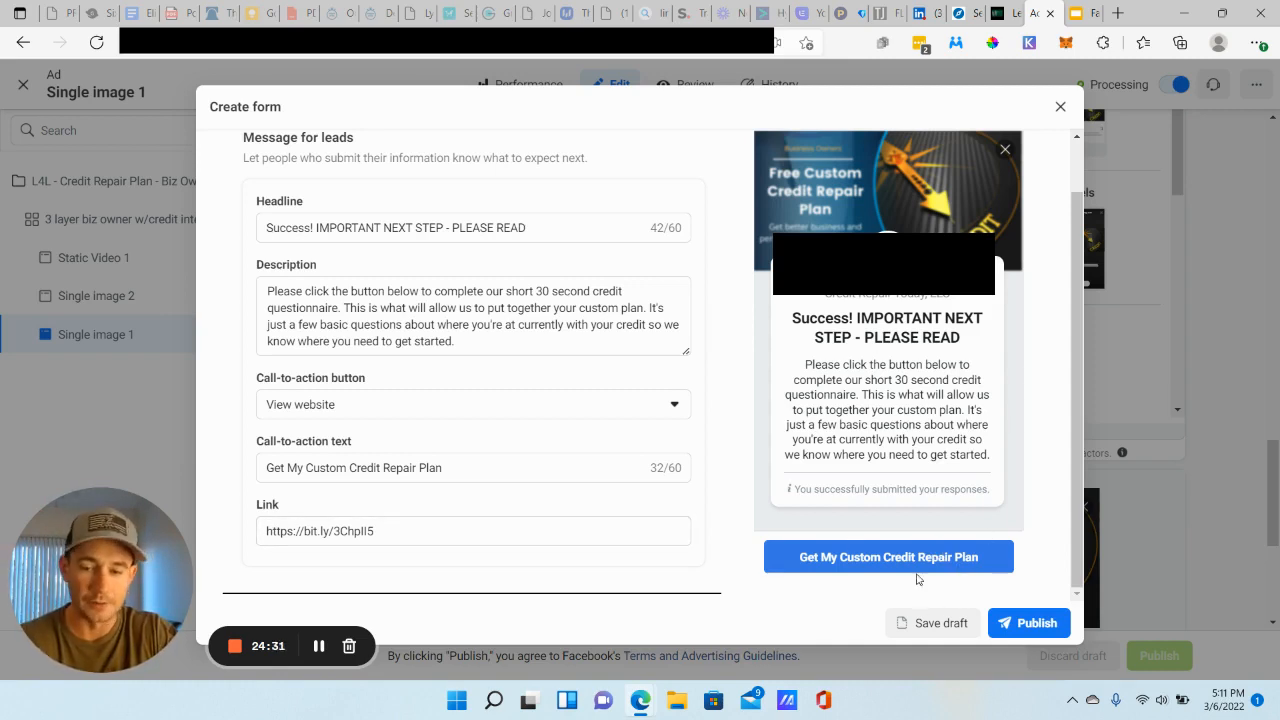
click(1060, 106)
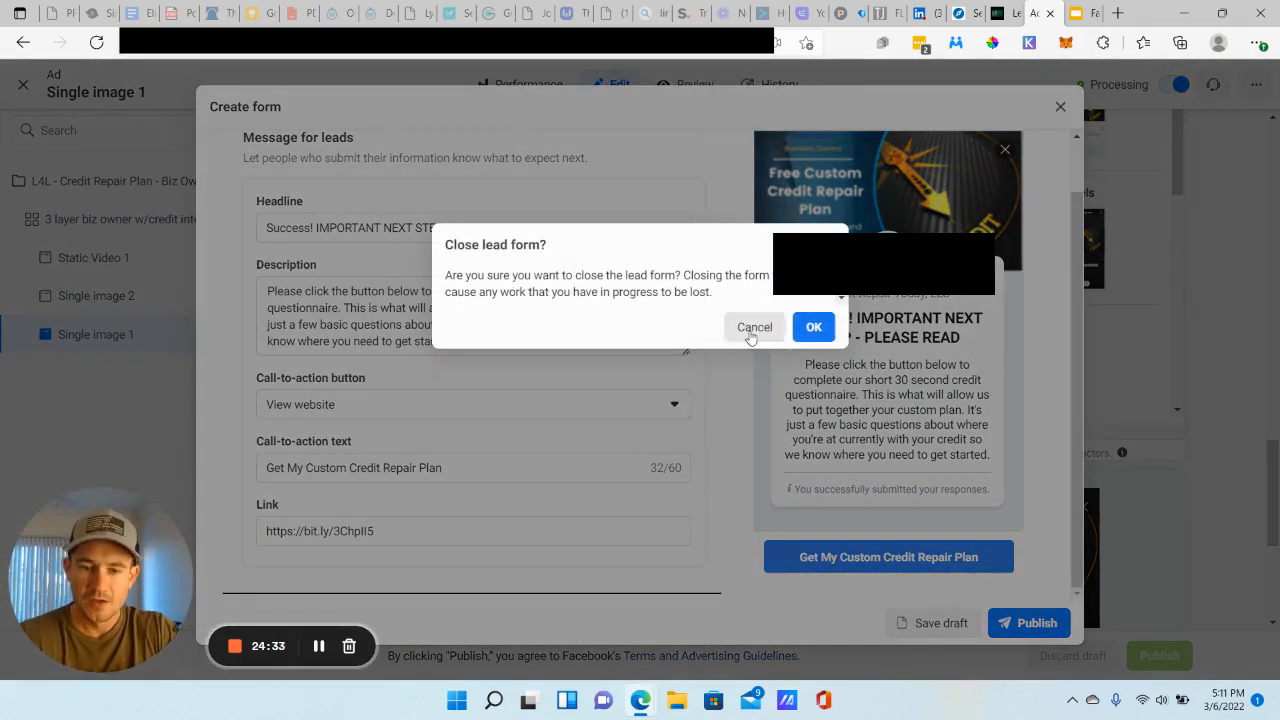
click(812, 331)
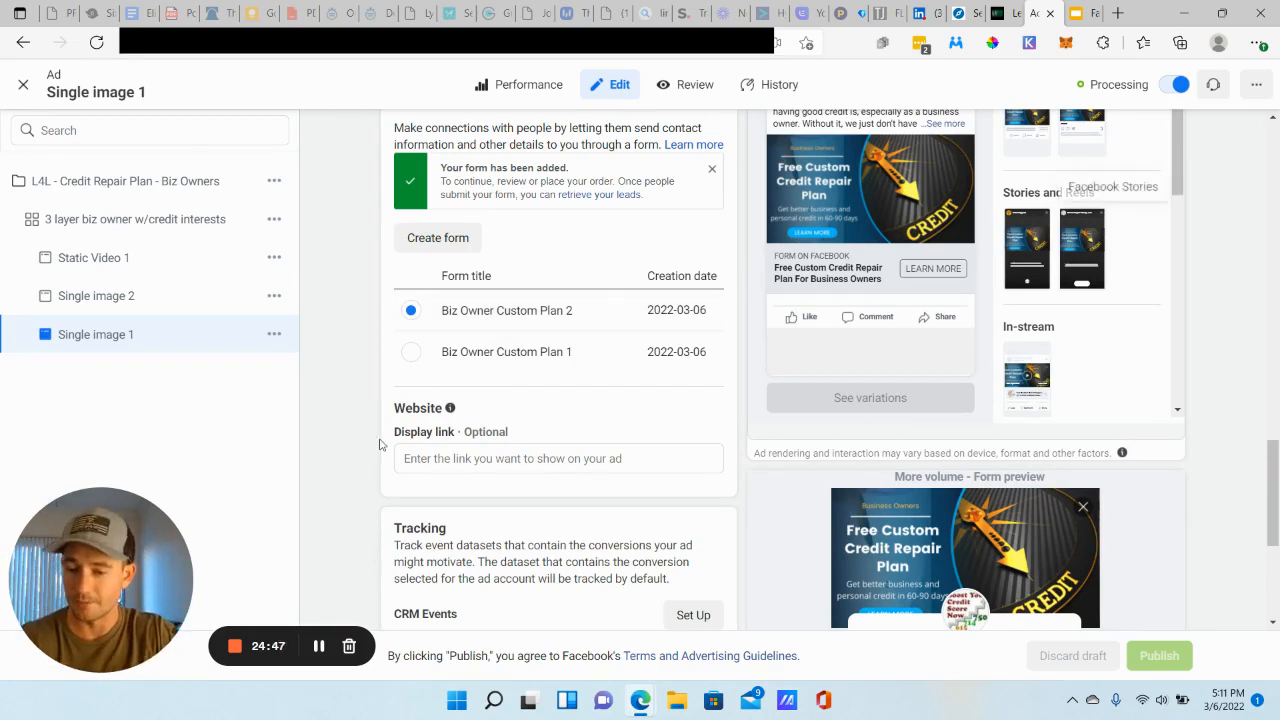
click(317, 646)
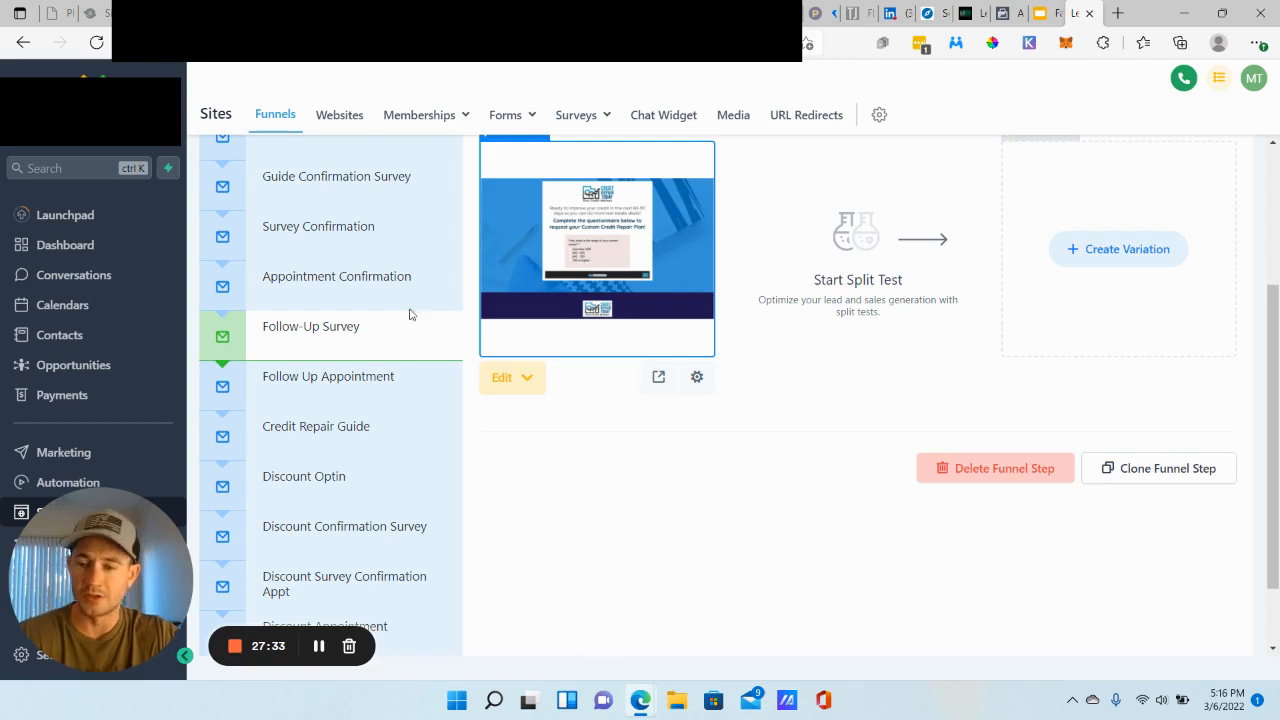
View the Follow Up Appointment funnel step and open the list of automation workflows, dismissing the feature announcement
click(333, 385)
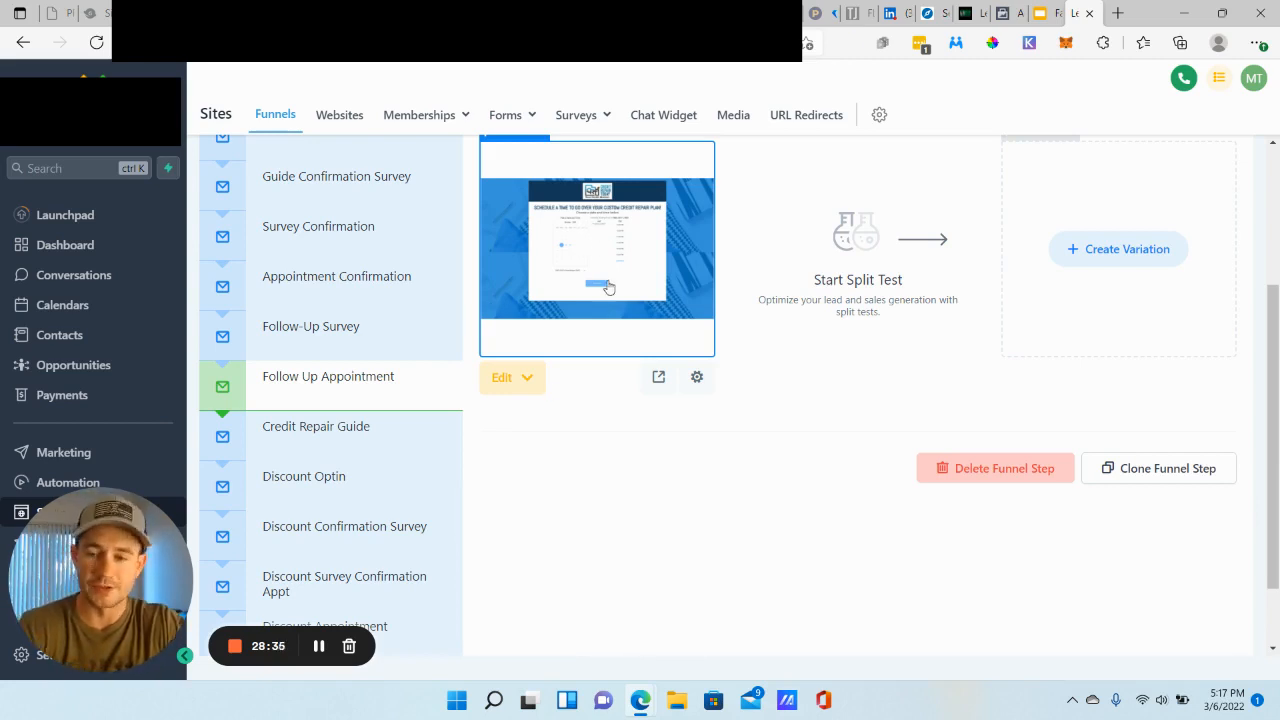
click(62, 484)
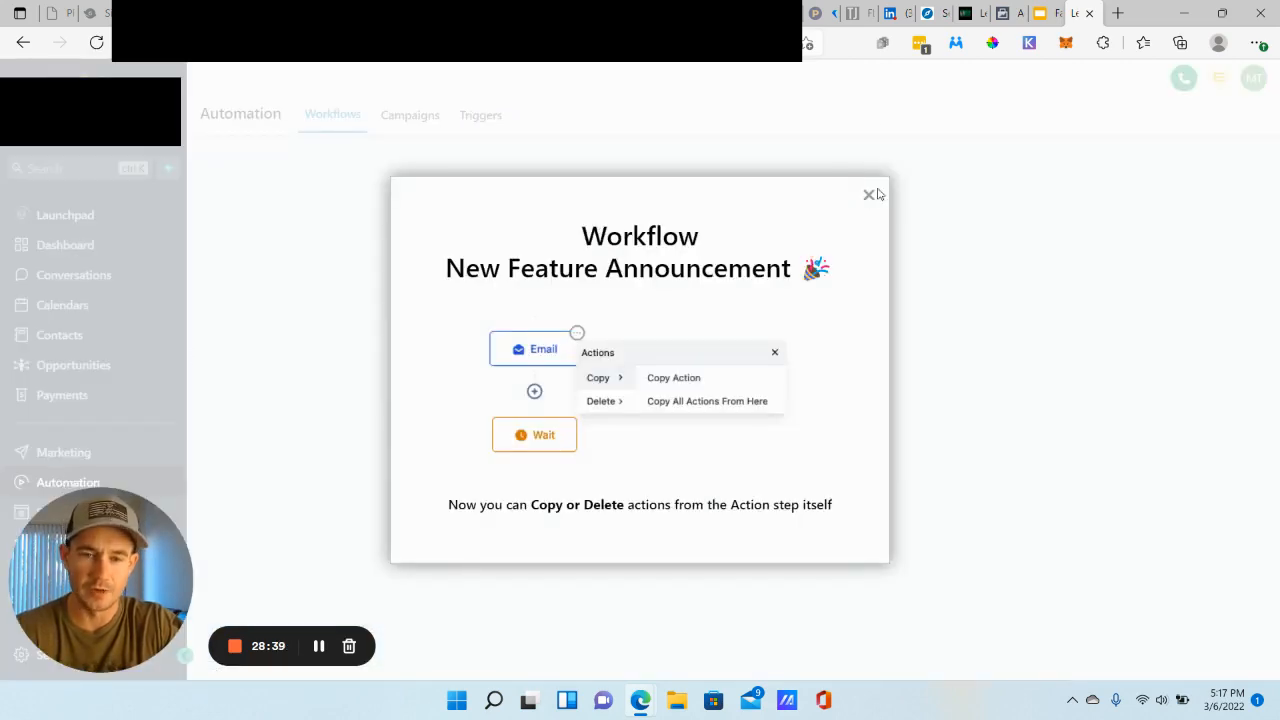
click(868, 197)
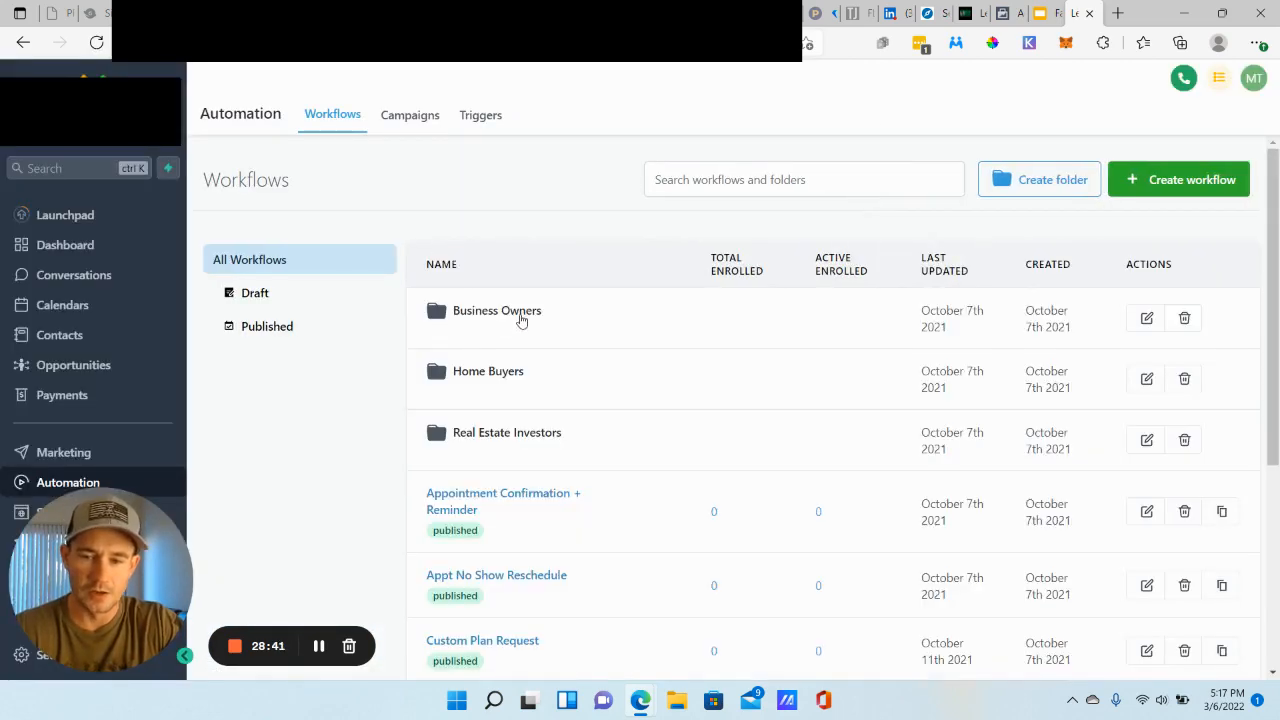
Open the Business Owner Free Guide Emails workflow in the Business Owners folder and examine its email and wait sequence to the end
click(497, 311)
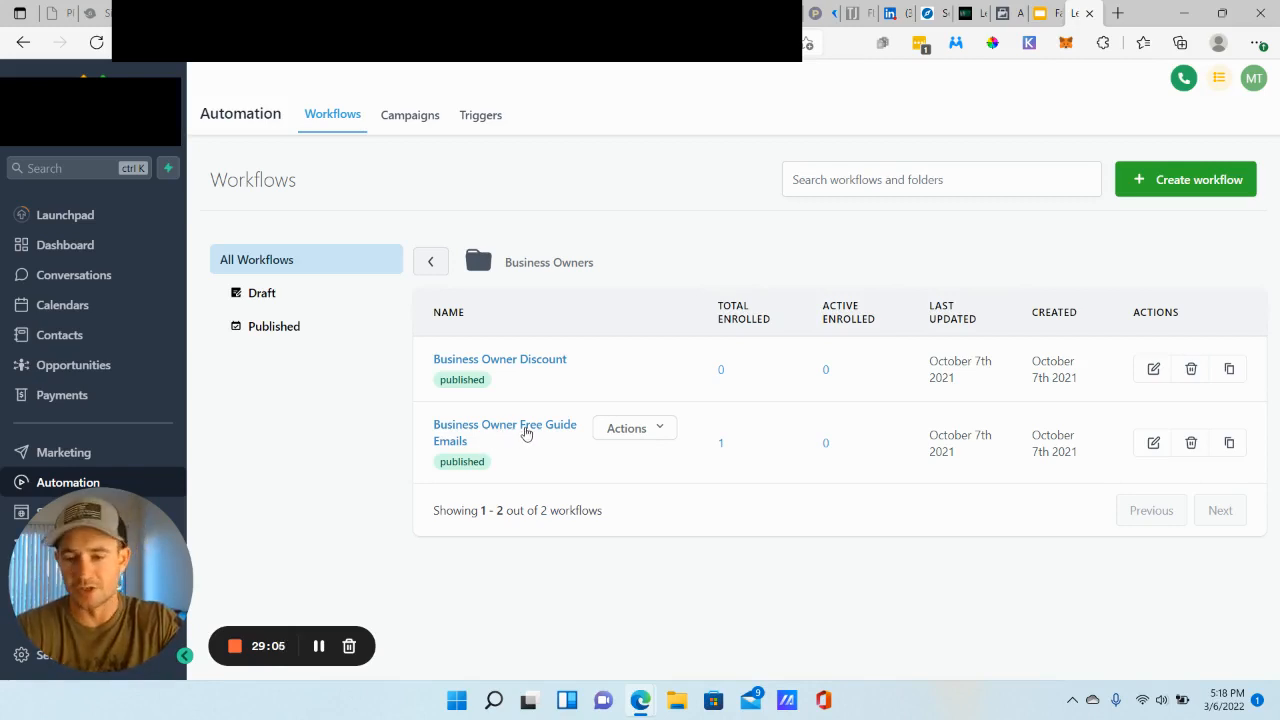
click(526, 432)
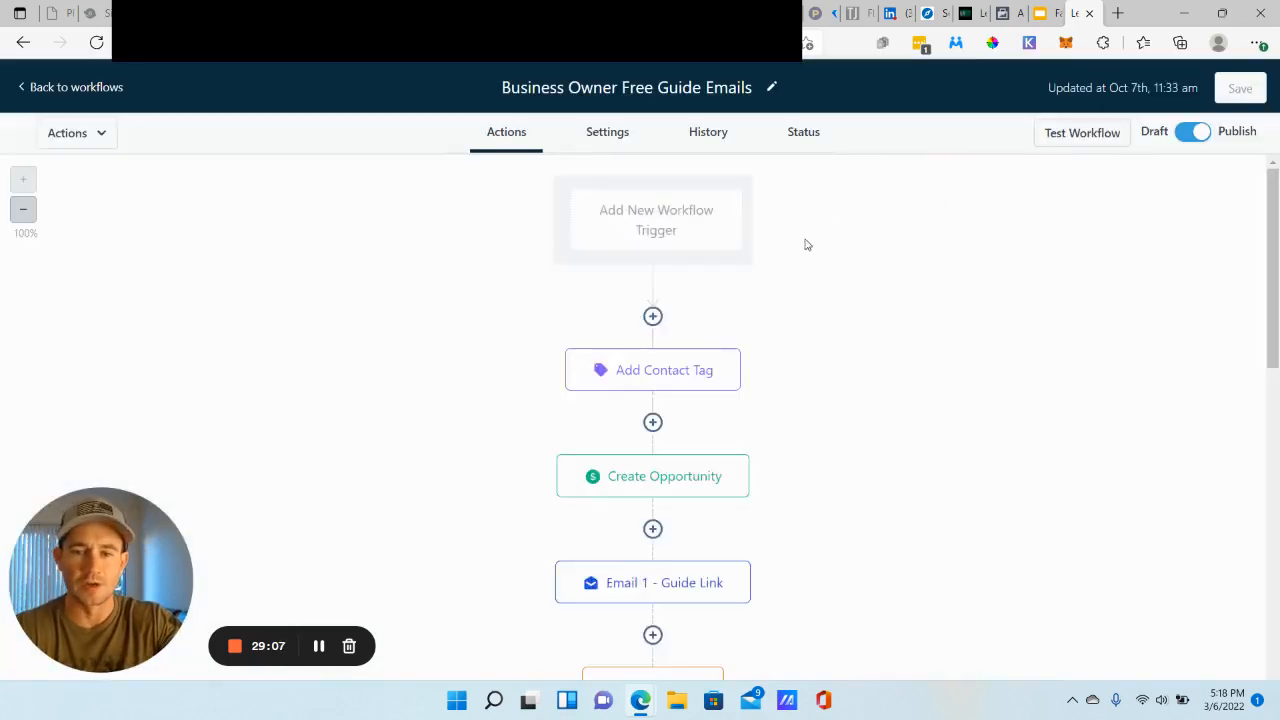
scroll(857, 248, down, 1)
scroll(858, 248, up, 1)
scroll(860, 248, down, 2)
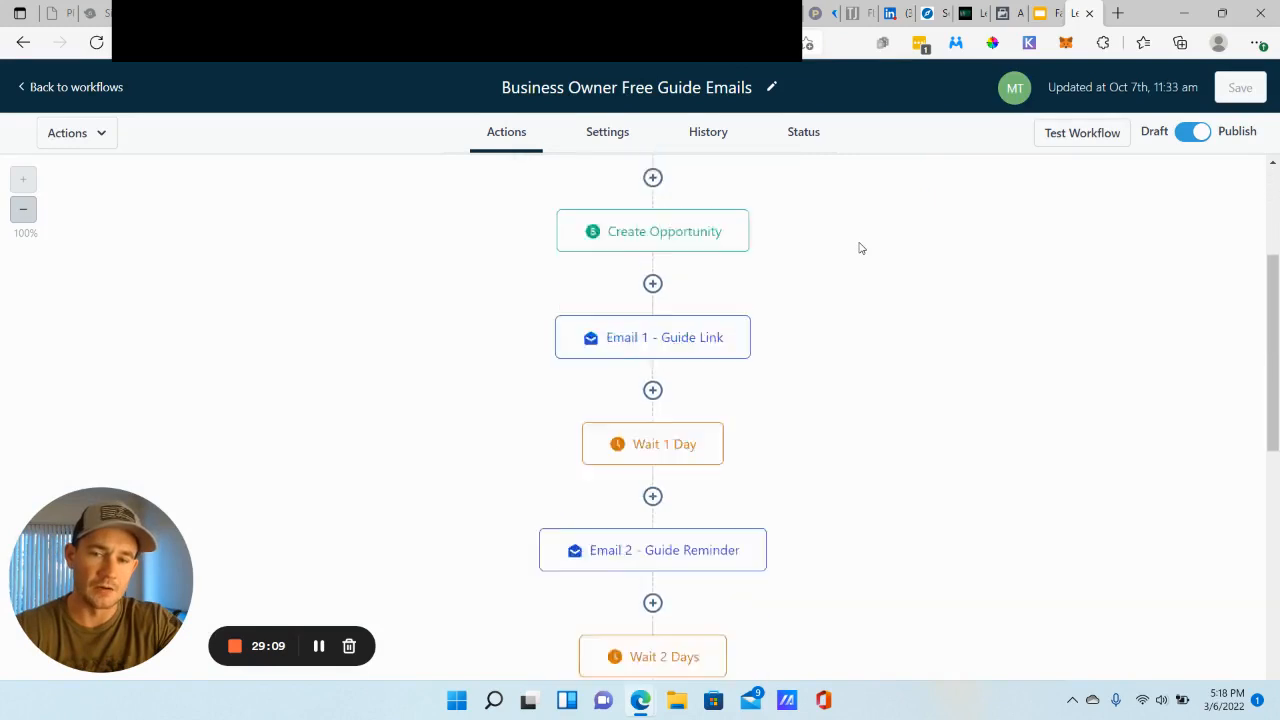
scroll(858, 248, down, 4)
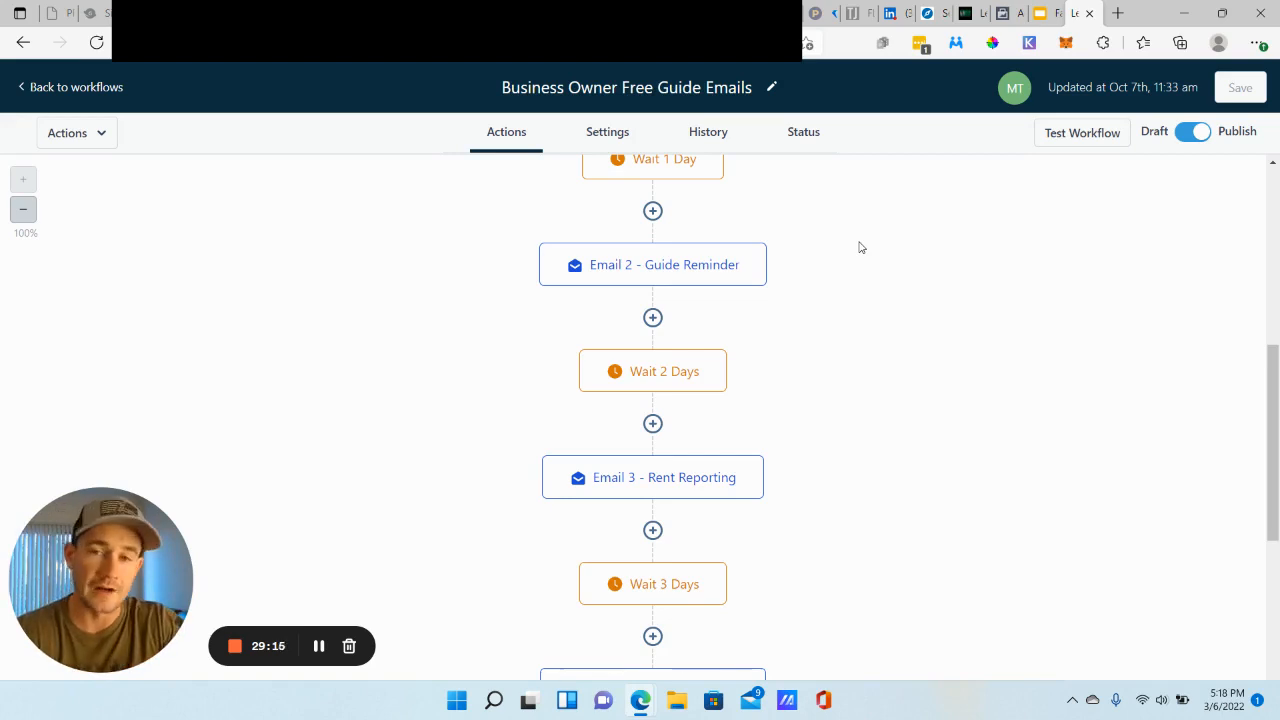
scroll(859, 247, down, 7)
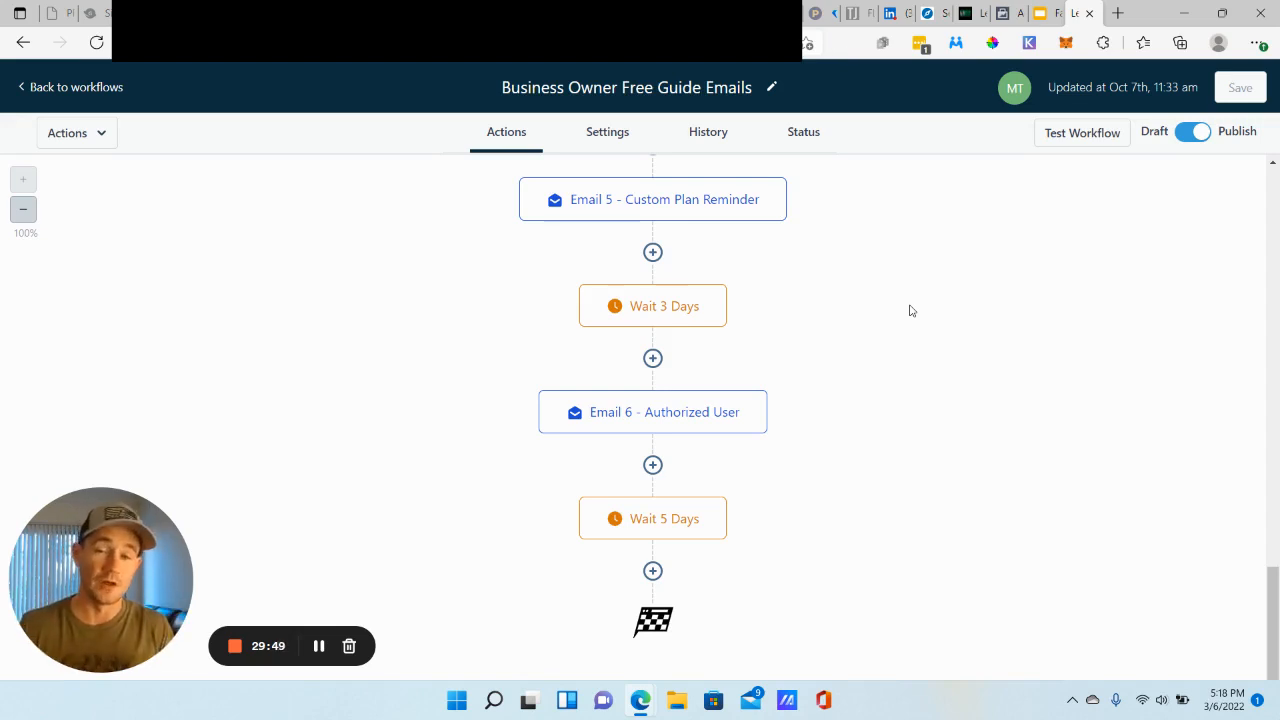
Review the email and wait sequence back up to the Form Submitted trigger and return to the full workflow list
scroll(780, 400, up, 10)
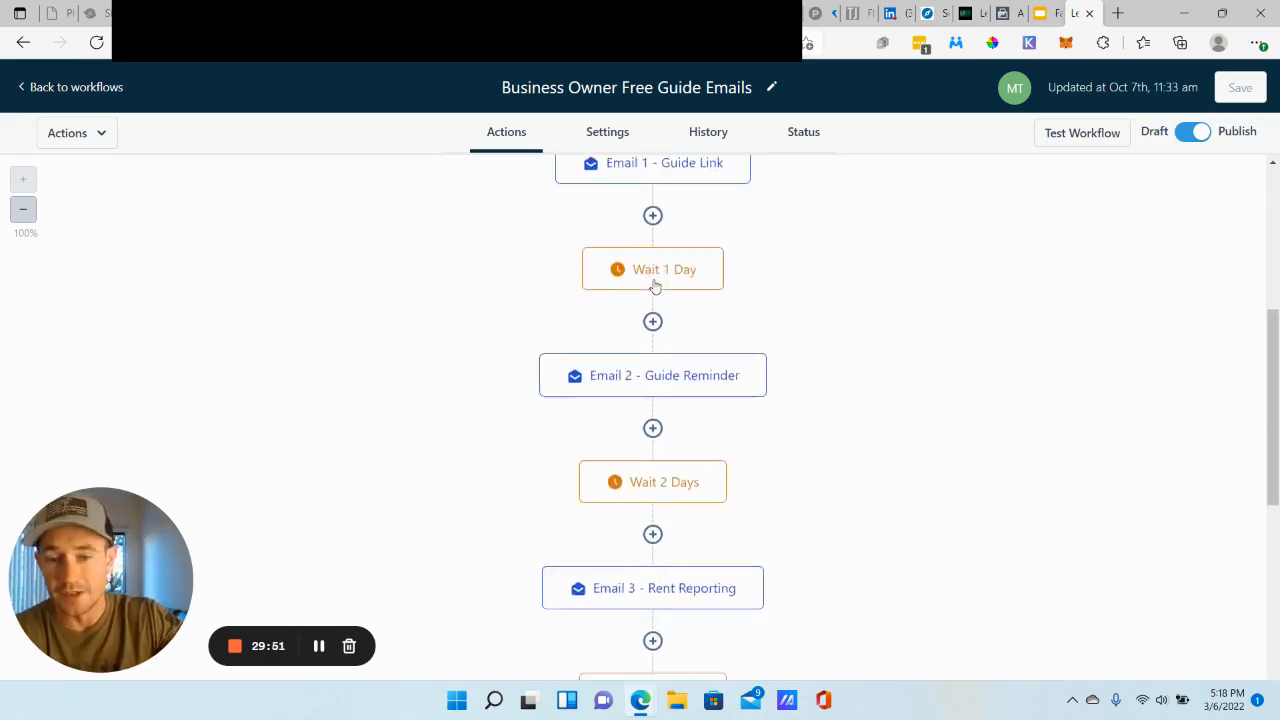
scroll(760, 265, down, 4)
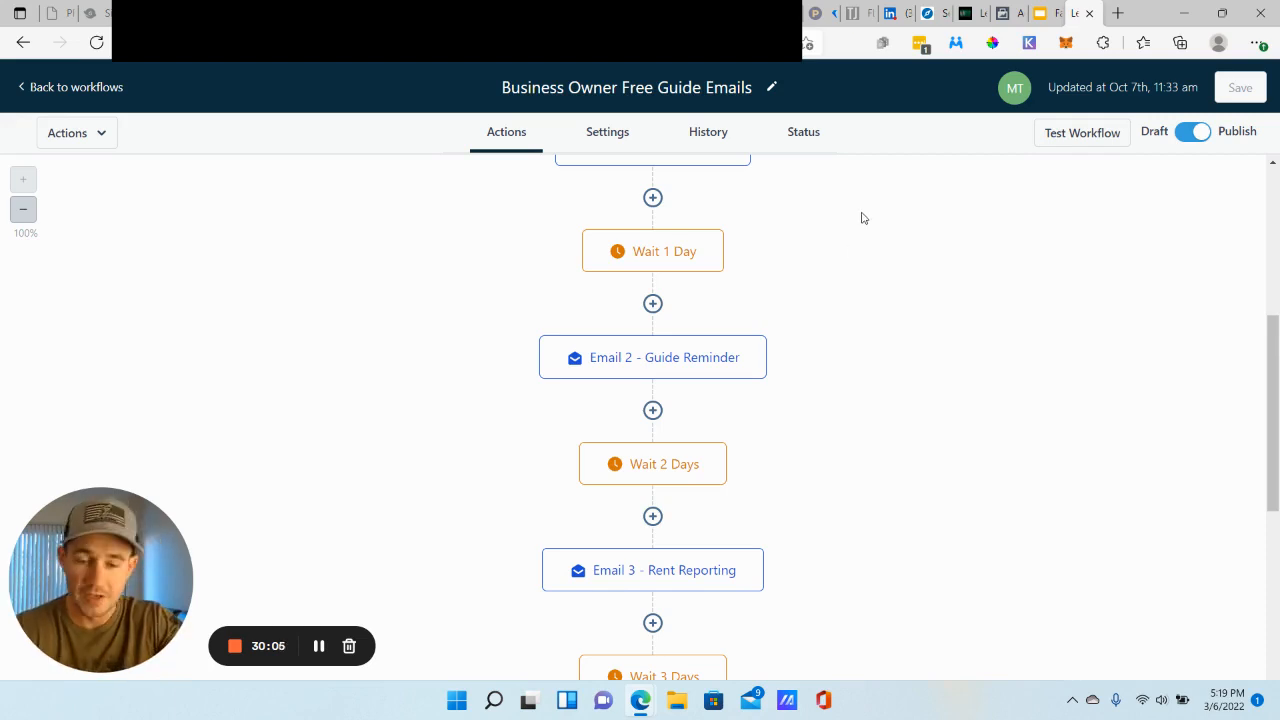
scroll(861, 218, down, 1)
scroll(869, 254, up, 5)
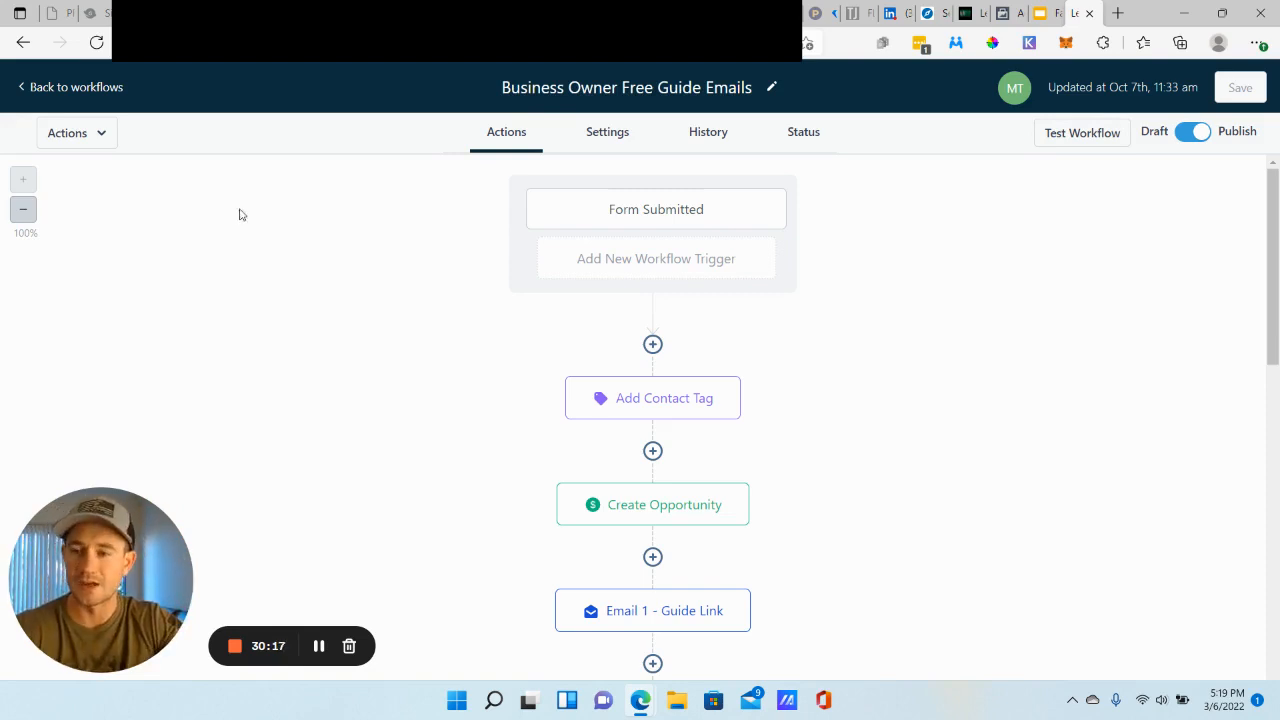
click(89, 89)
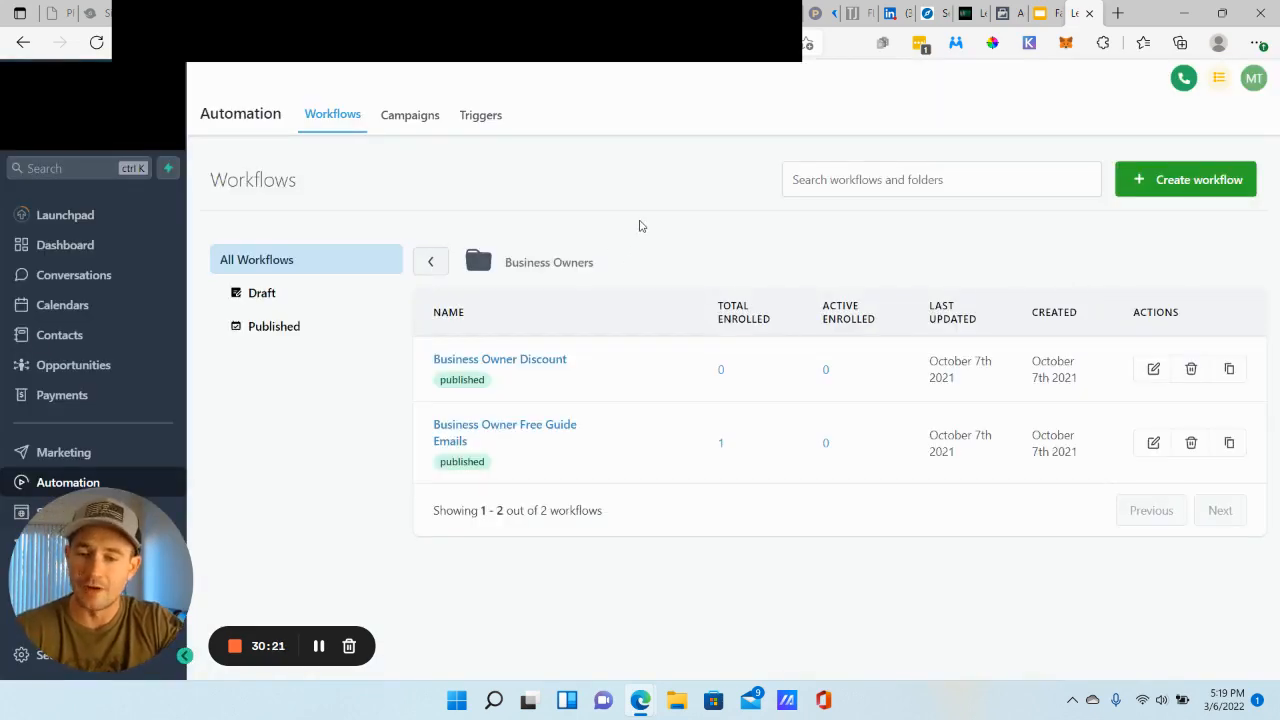
click(437, 268)
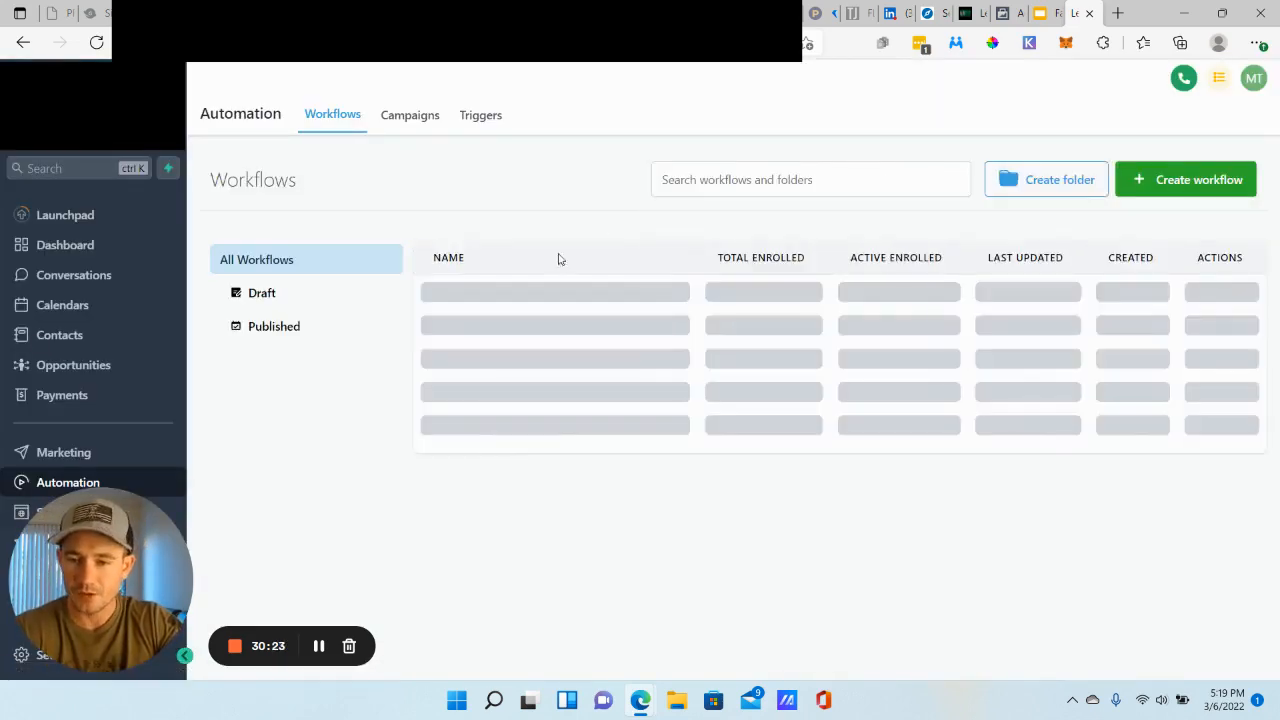
Open the Custom Plan Request workflow and examine its SMS, email and wait sequence
scroll(588, 319, down, 3)
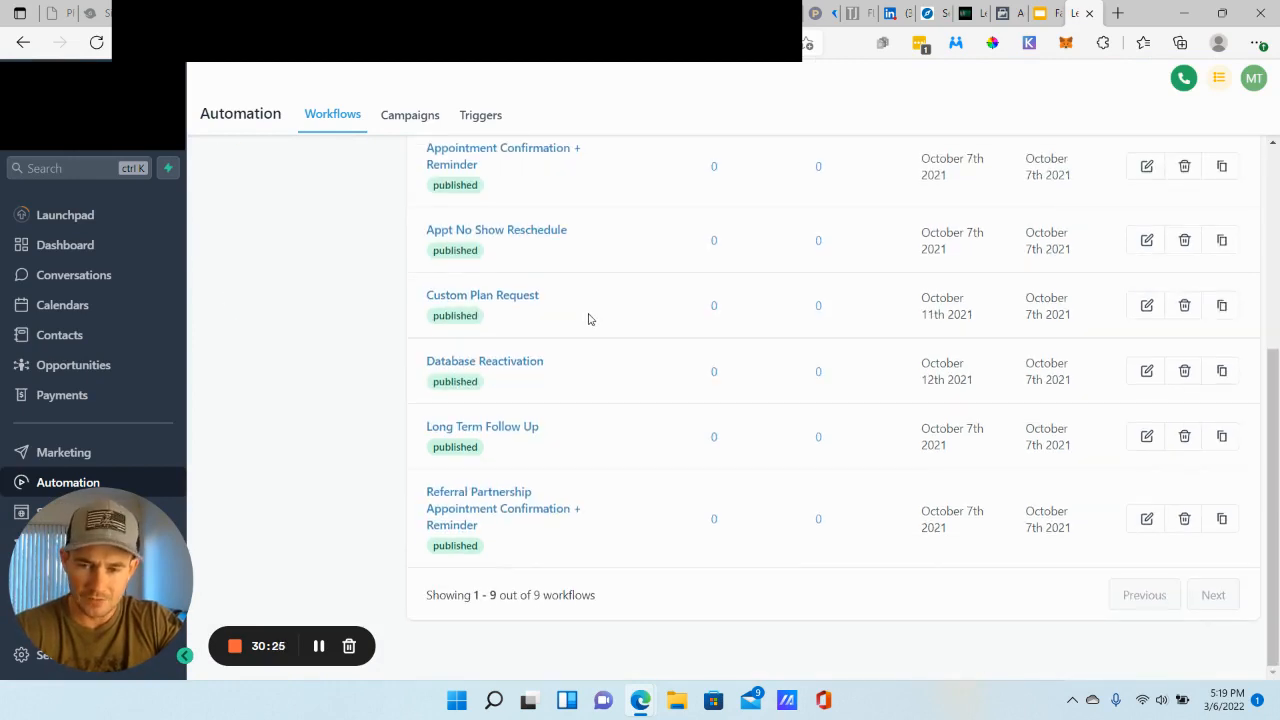
click(512, 298)
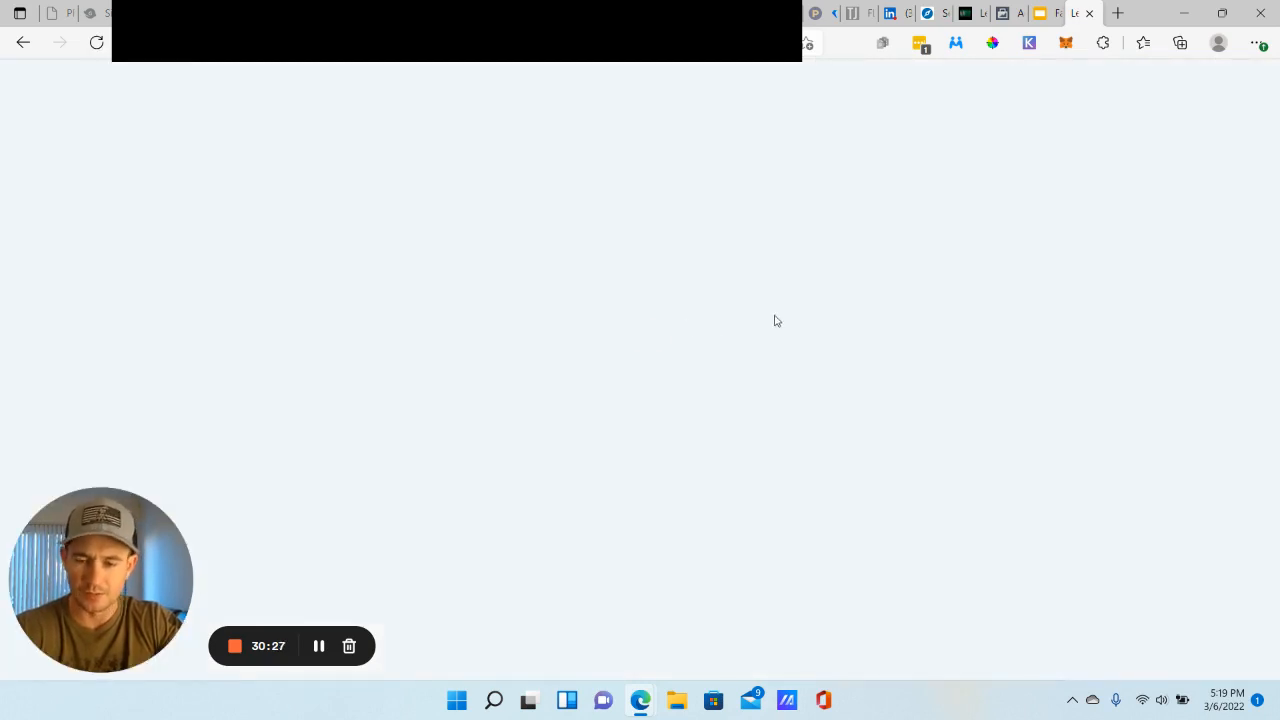
scroll(737, 349, down, 7)
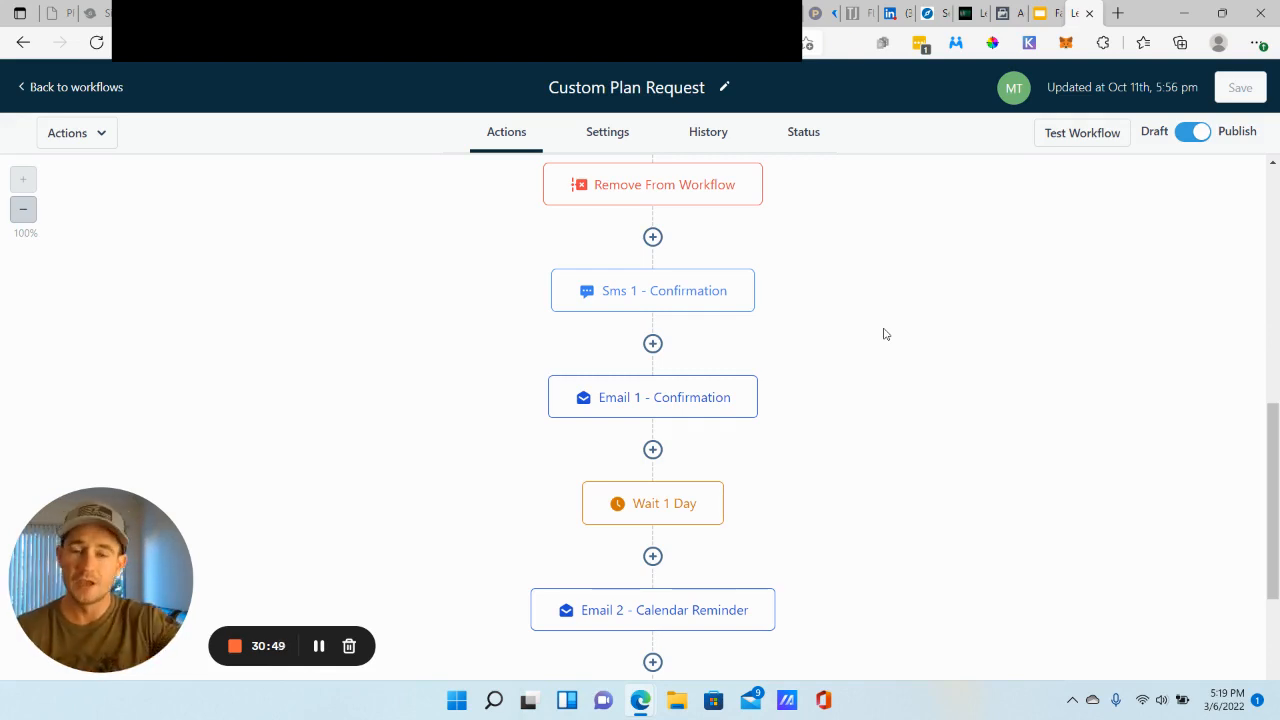
Leave the Custom Plan Request workflow and switch to the System Breakdown slide in the Google Slides presentation
click(110, 88)
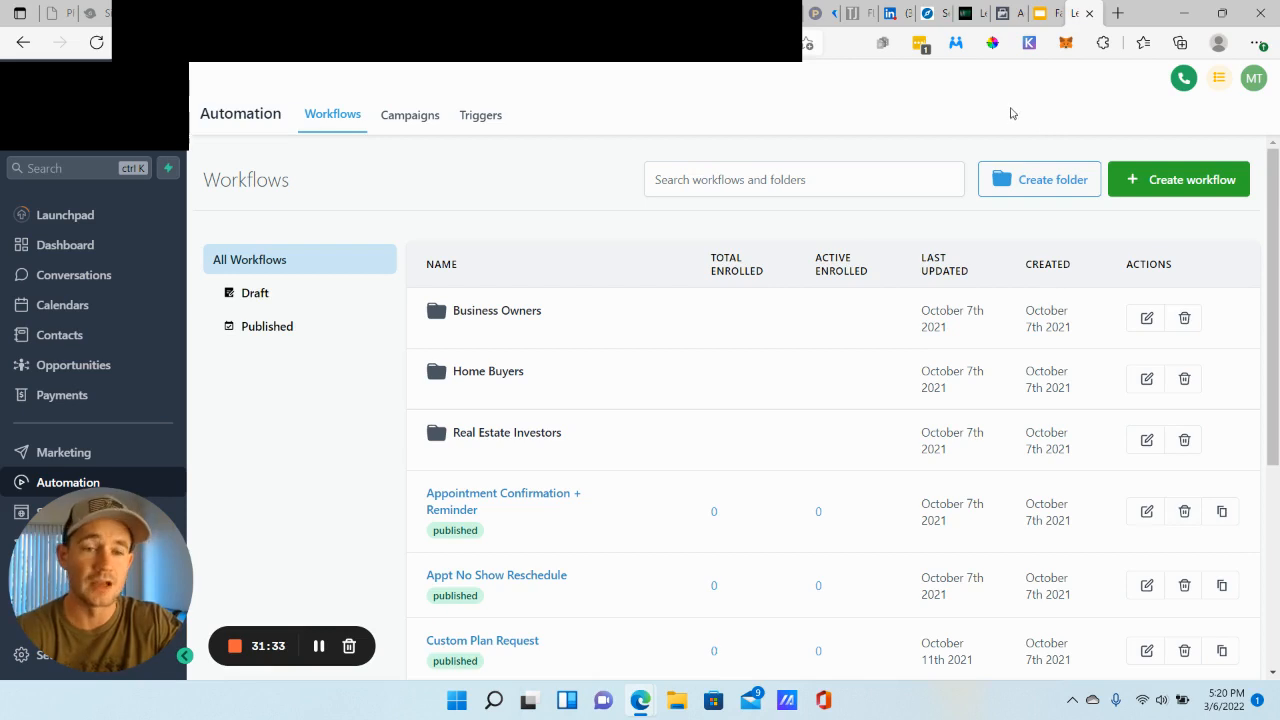
click(1040, 13)
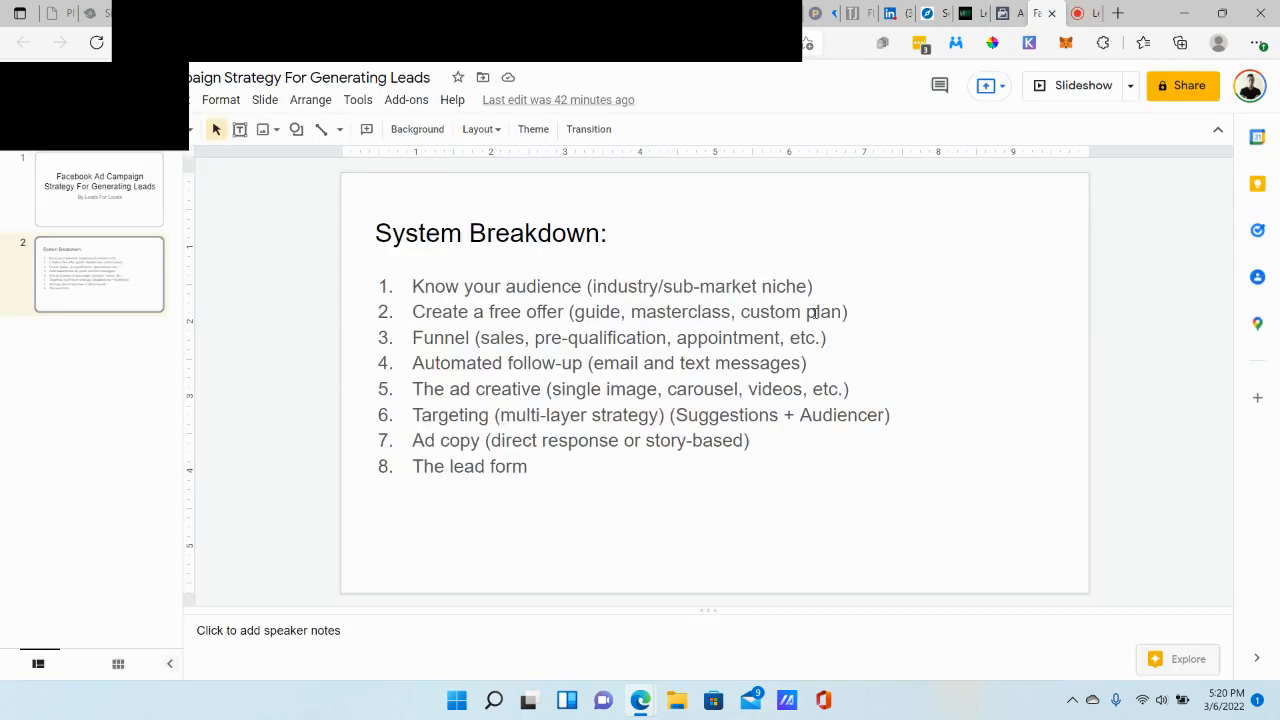